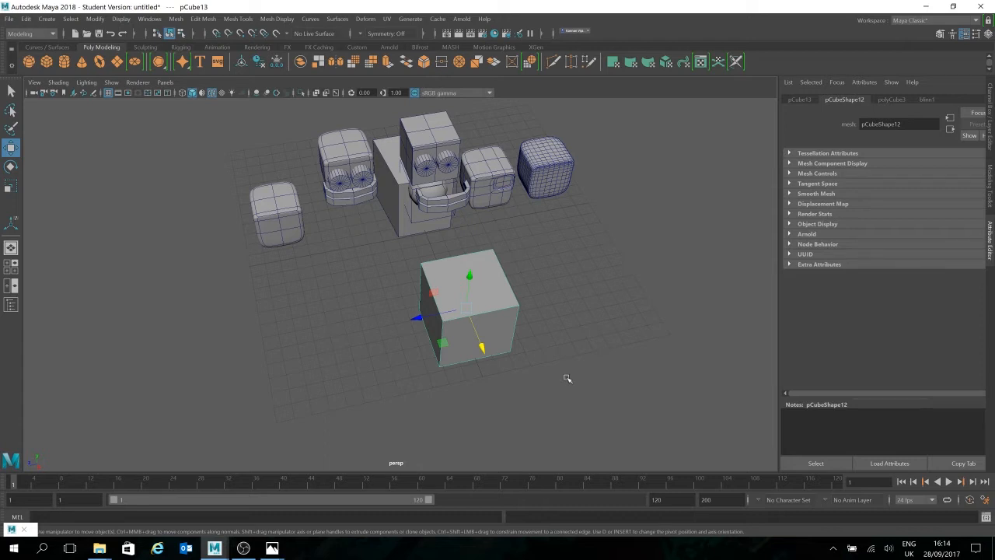
Step: Turn on textured display in the viewport and frame the selected cube to check its texture from several angles
{"action": "key", "text": "6"}
{"action": "left_click_drag", "start_coordinate": [583, 317], "coordinate": [534, 262], "text": "alt"}
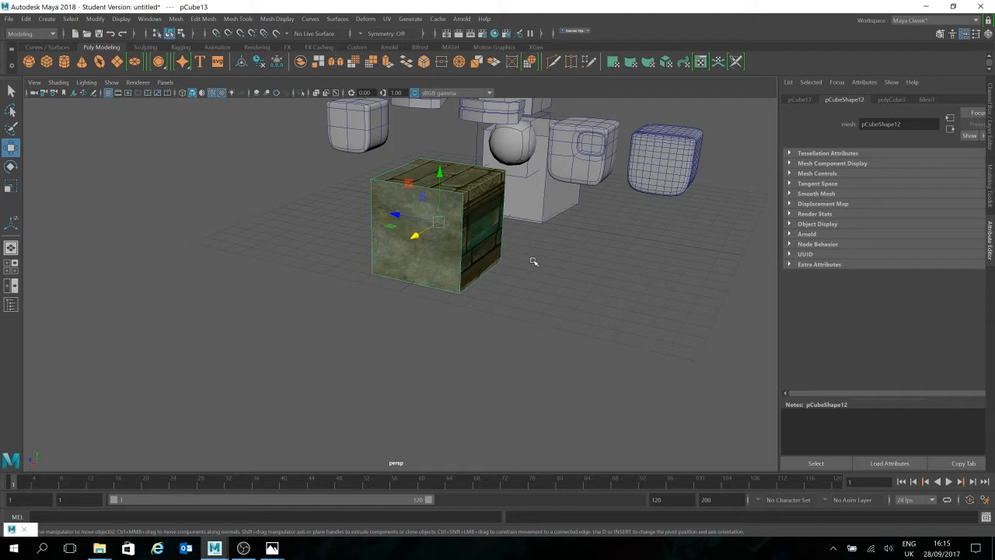
{"action": "left_click_drag", "start_coordinate": [529, 324], "coordinate": [488, 320], "text": "alt"}
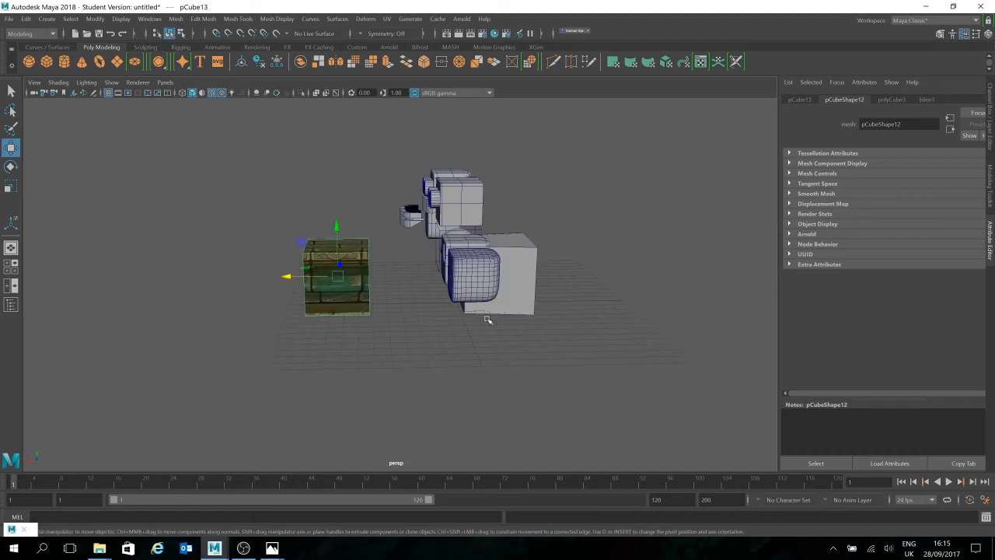
{"action": "scroll", "coordinate": [381, 261], "scroll_direction": "up", "scroll_amount": 5}
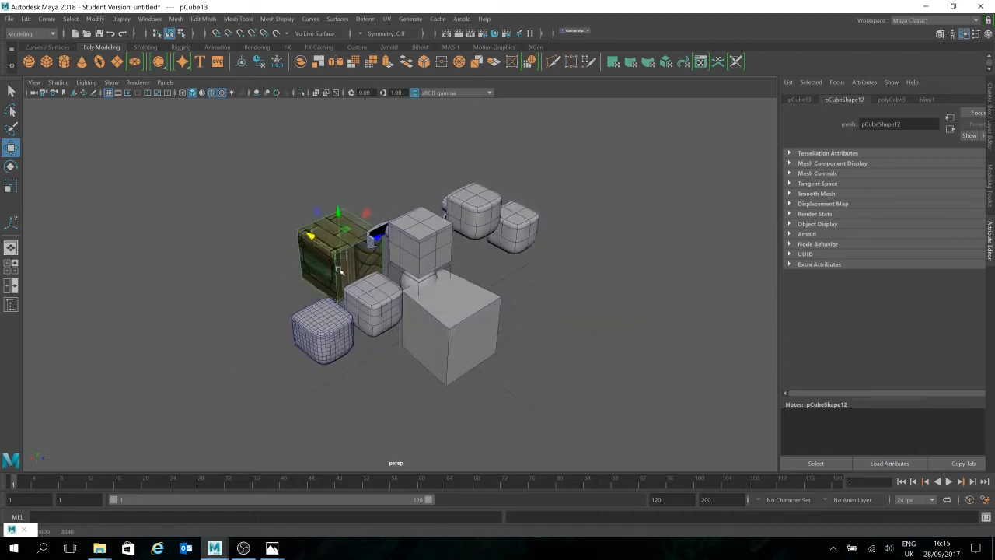
{"action": "key", "text": "f"}
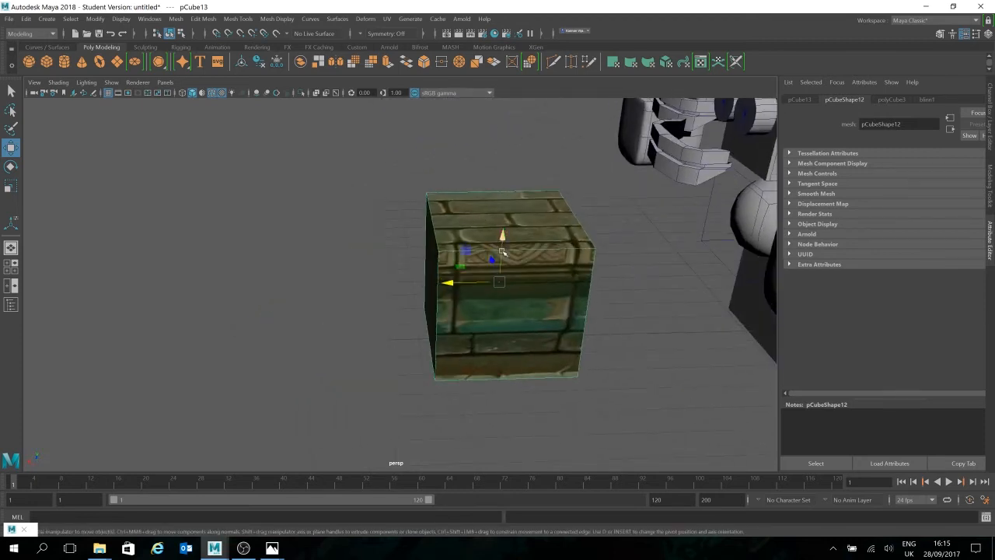
{"action": "left_click_drag", "start_coordinate": [500, 250], "coordinate": [531, 289], "text": "alt"}
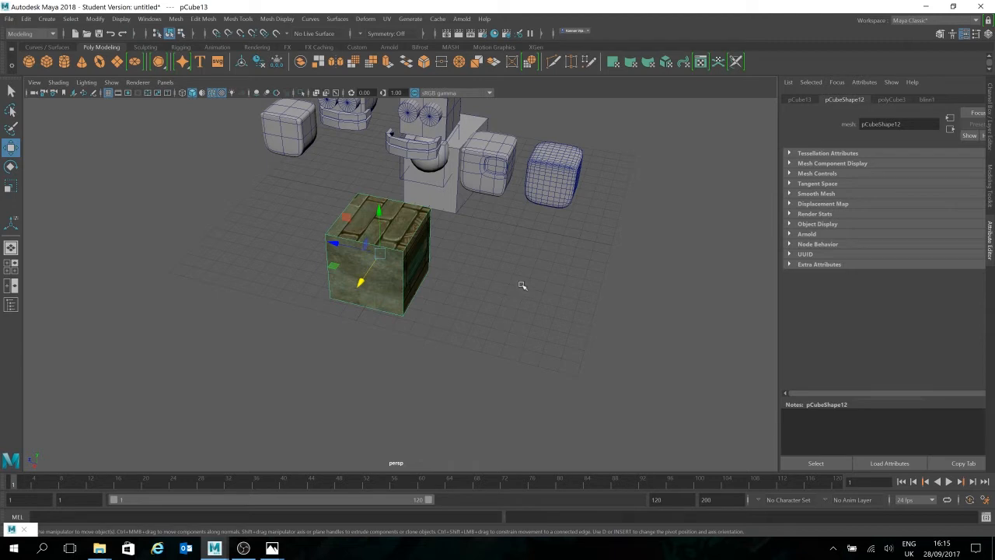
Step: Move the textured cube along the Z axis to about 12.39, away from the other models, and deselect it
{"action": "left_click_drag", "start_coordinate": [520, 262], "coordinate": [605, 269], "text": "alt"}
{"action": "left_click", "coordinate": [575, 249]}
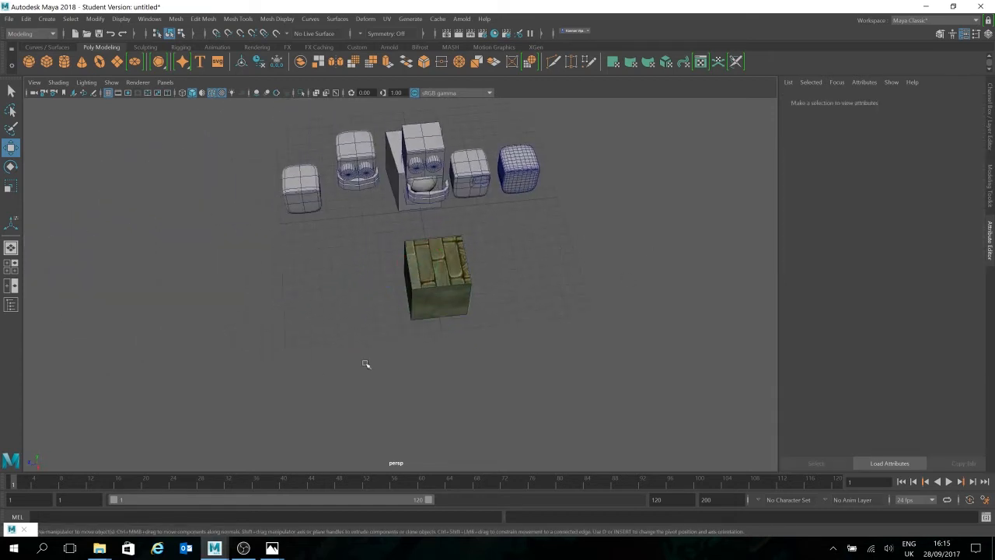
{"action": "left_click", "coordinate": [459, 300]}
{"action": "left_click_drag", "start_coordinate": [394, 285], "coordinate": [233, 293]}
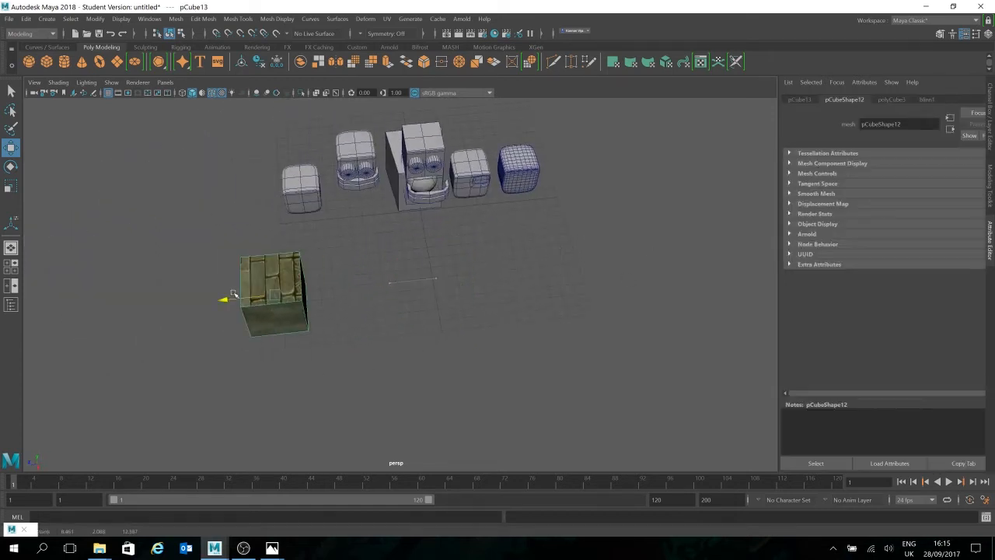
{"action": "left_click", "coordinate": [591, 282]}
{"action": "left_click_drag", "start_coordinate": [646, 299], "coordinate": [566, 290], "text": "alt"}
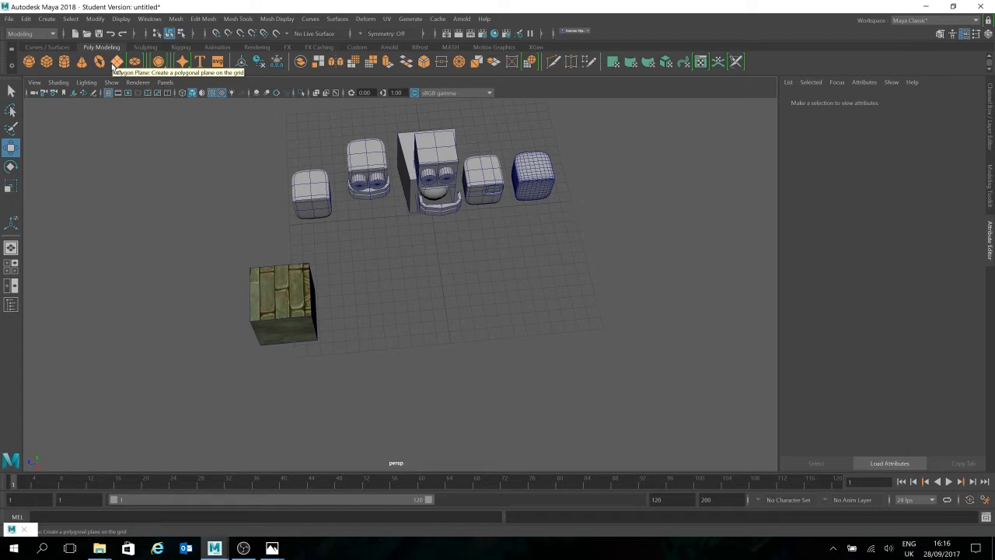
Step: Select all the models, create a new display layer and add the selected objects to it
{"action": "left_click_drag", "start_coordinate": [625, 139], "coordinate": [124, 426]}
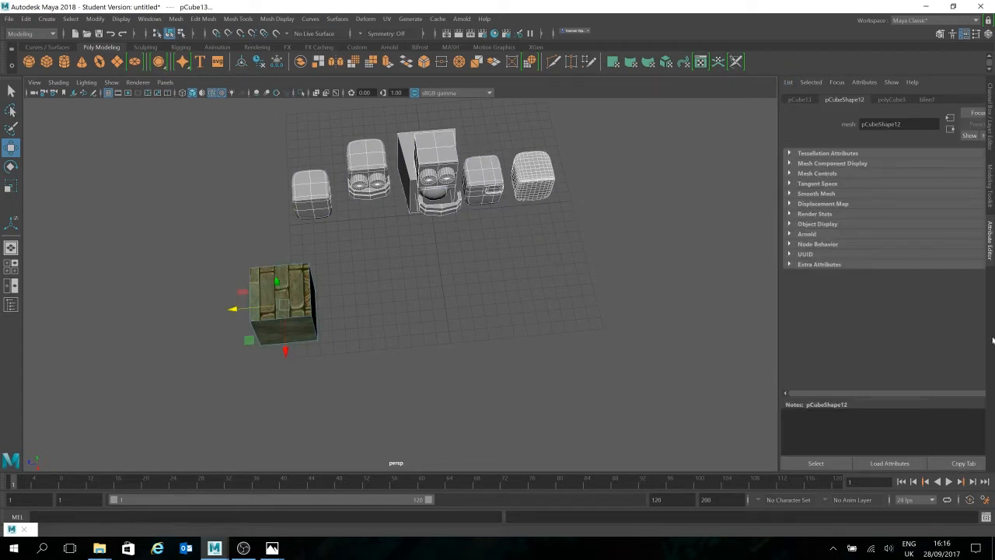
{"action": "left_click", "coordinate": [992, 208]}
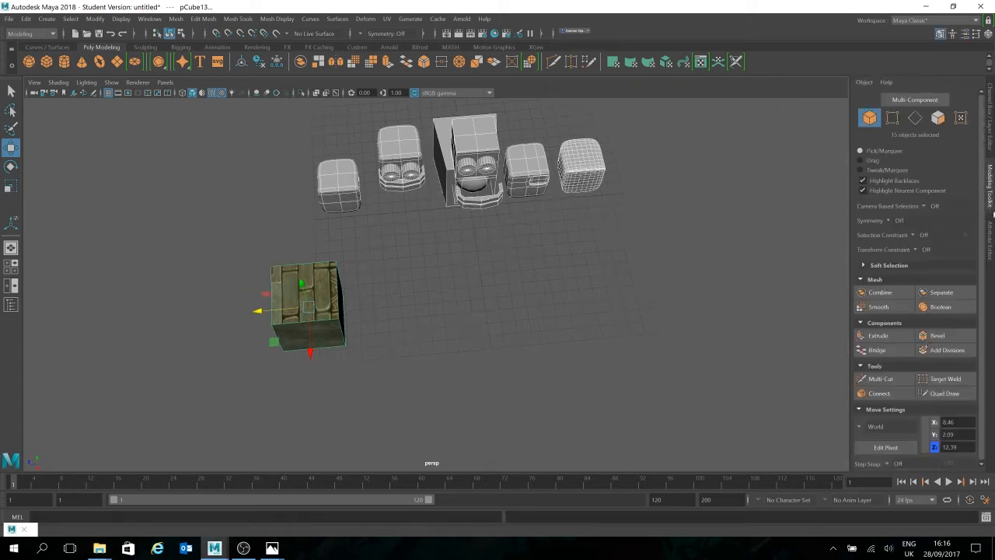
{"action": "left_click", "coordinate": [992, 240]}
{"action": "left_click", "coordinate": [990, 138]}
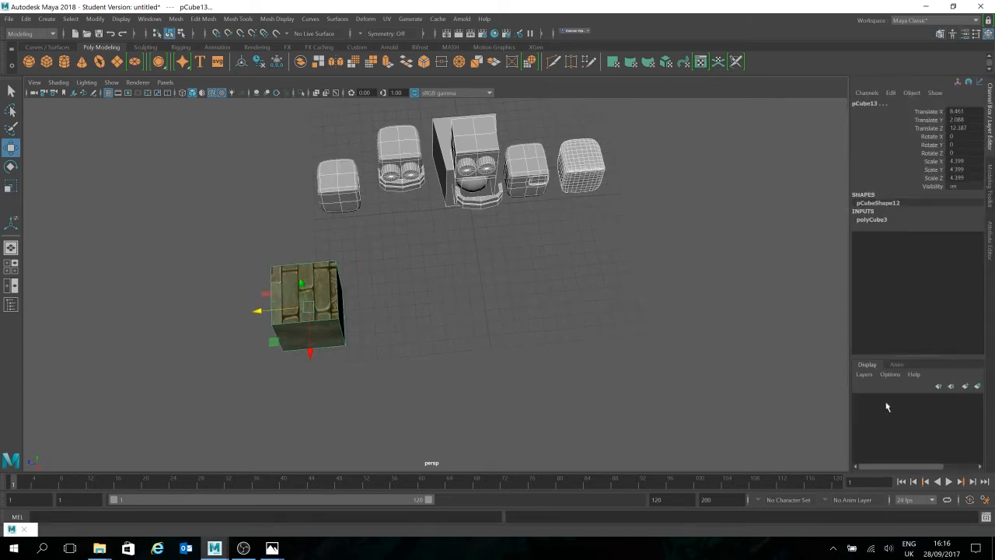
{"action": "left_click", "coordinate": [965, 386]}
{"action": "right_click", "coordinate": [906, 403]}
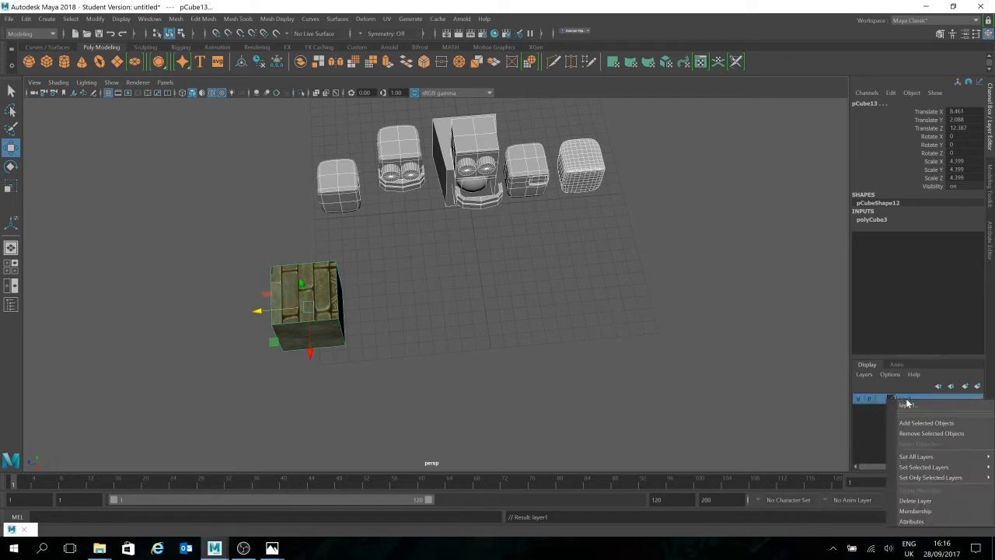
{"action": "left_click", "coordinate": [927, 424]}
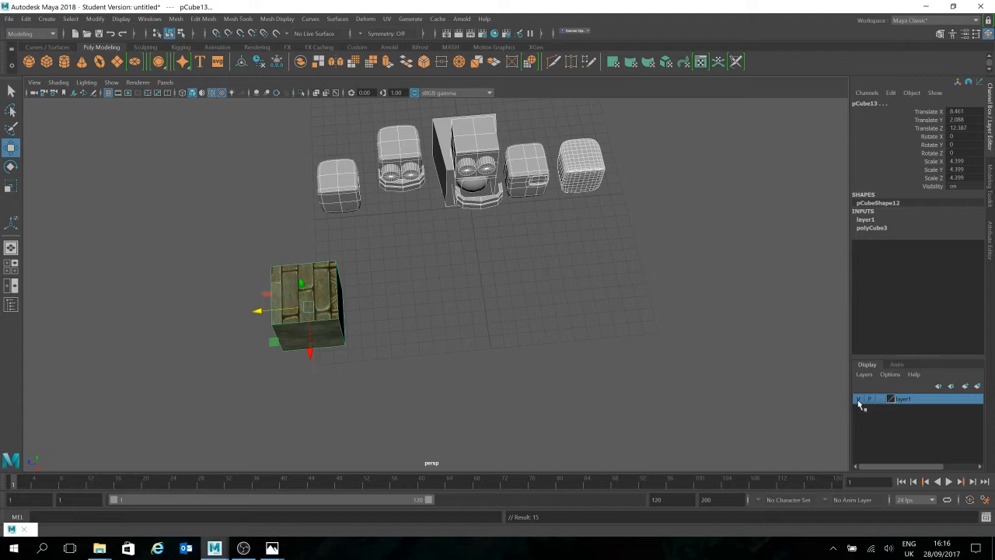
Step: Hide the objects of layer1, show them again and clear the selection
{"action": "left_click", "coordinate": [858, 400]}
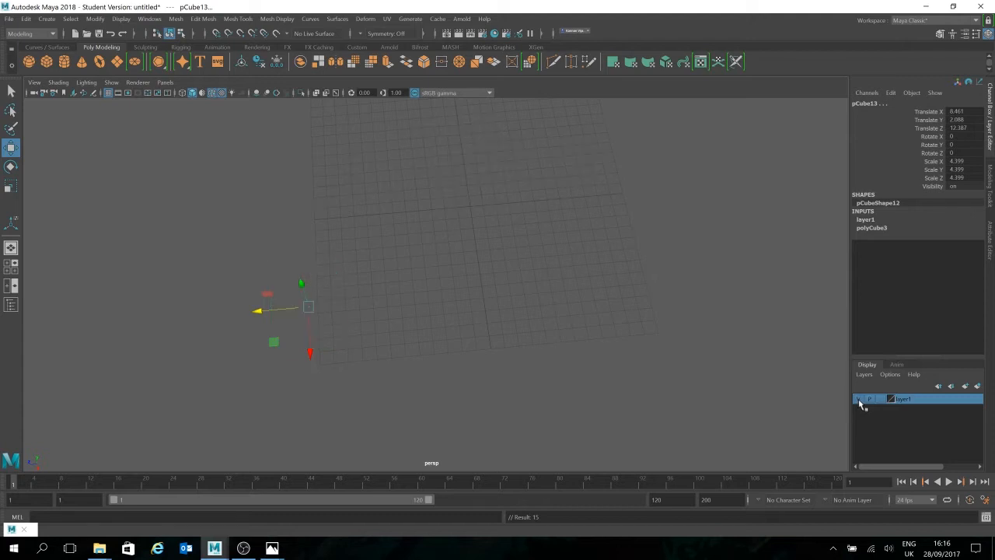
{"action": "left_click", "coordinate": [858, 399]}
{"action": "left_click", "coordinate": [476, 349]}
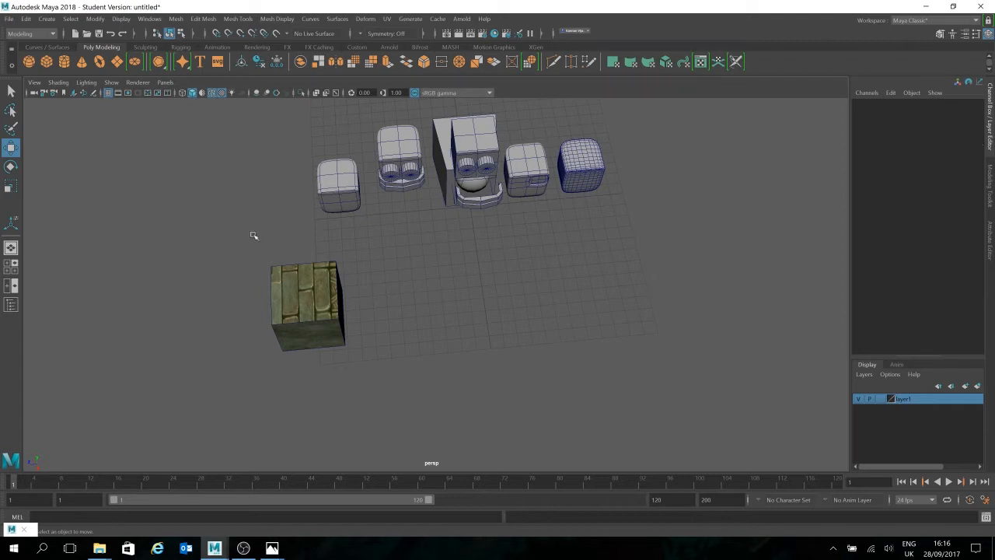
Step: Select all the models again and review the available commands for creating and managing display layers
{"action": "left_click_drag", "start_coordinate": [635, 117], "coordinate": [234, 364]}
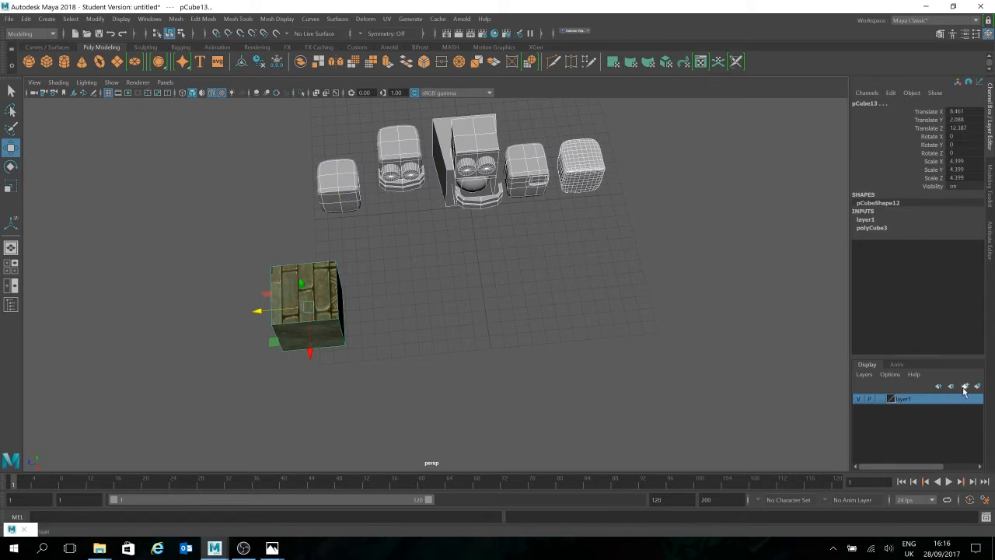
{"action": "left_click", "coordinate": [864, 374]}
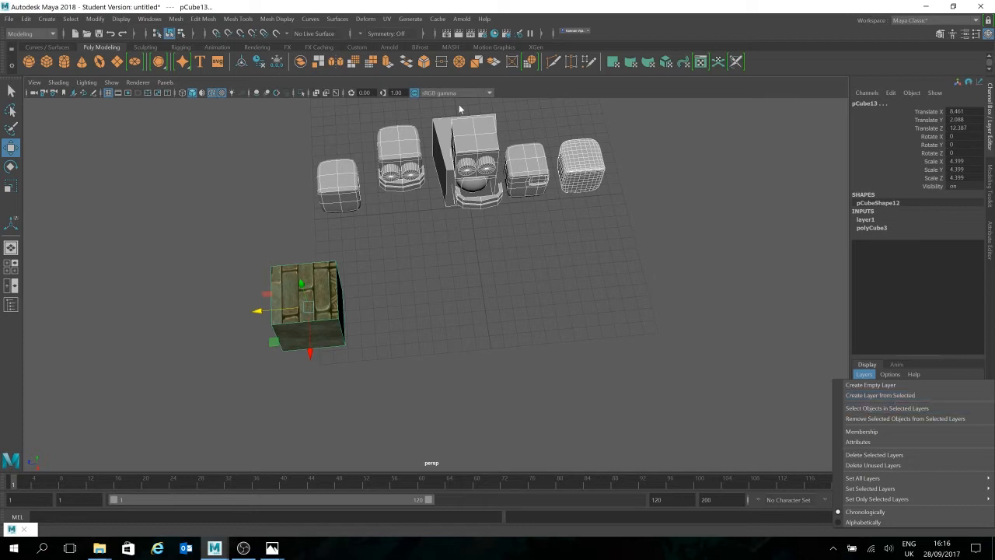
{"action": "left_click", "coordinate": [946, 238]}
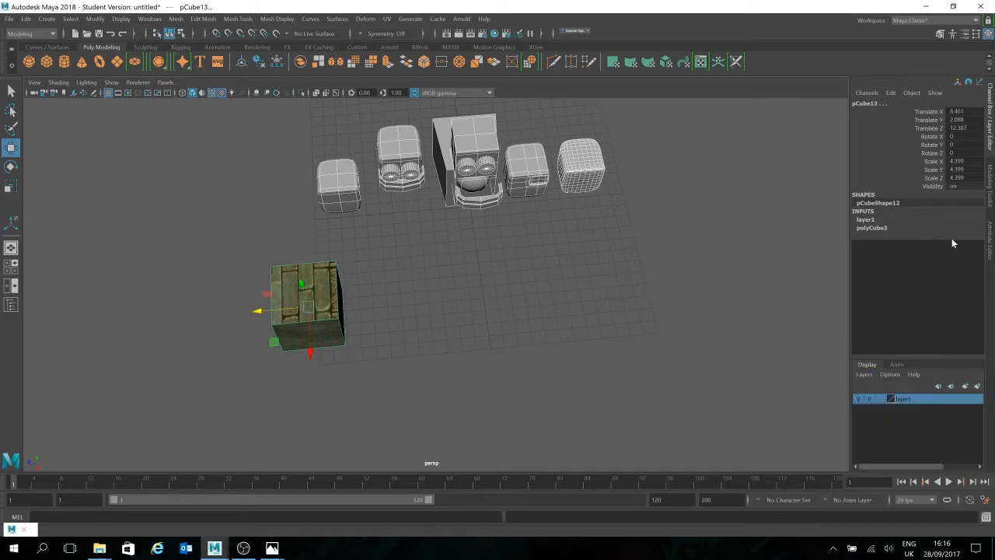
Step: Set layer1 to the Template display type and try to select its objects in the viewport
{"action": "left_click", "coordinate": [882, 400]}
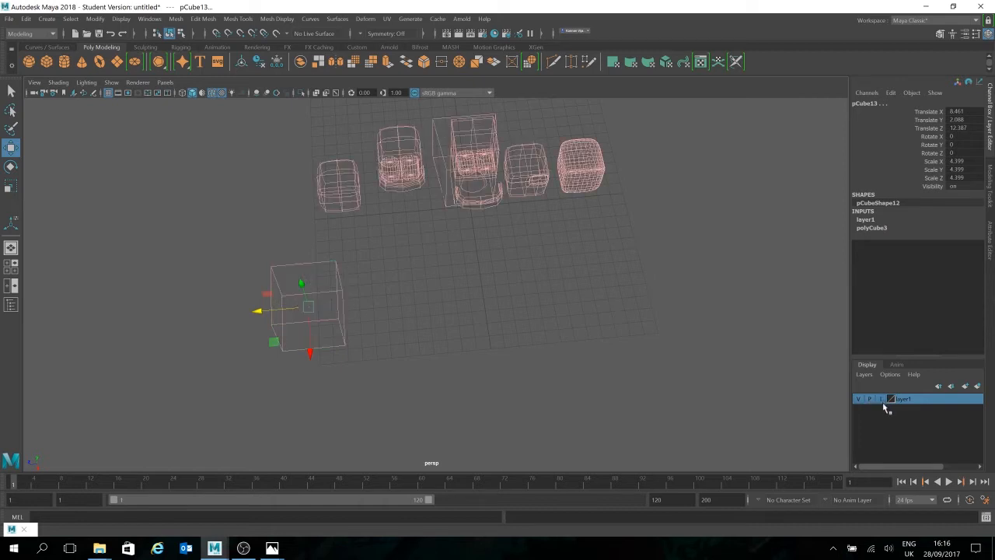
{"action": "left_click", "coordinate": [638, 251]}
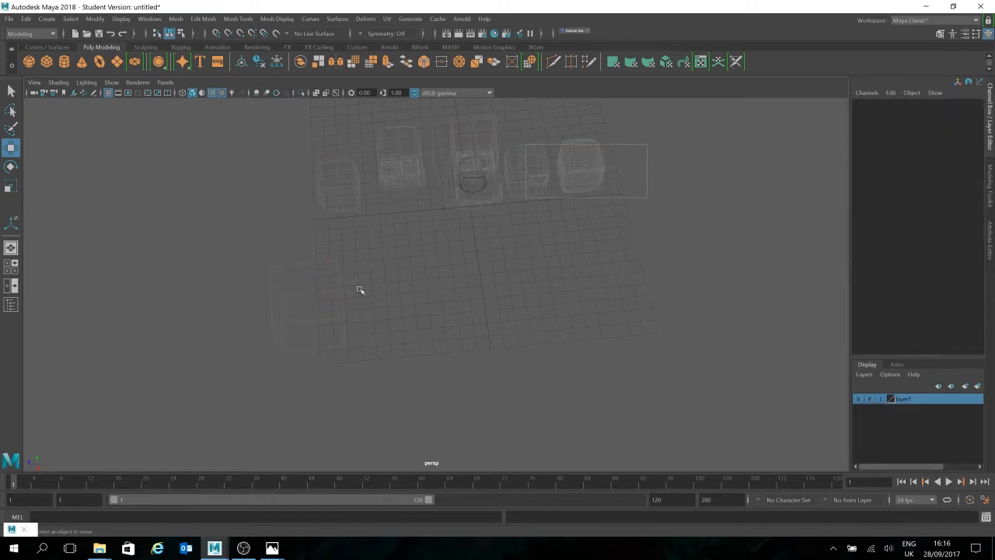
{"action": "left_click_drag", "start_coordinate": [648, 131], "coordinate": [262, 366]}
{"action": "left_click_drag", "start_coordinate": [579, 188], "coordinate": [116, 490]}
Step: Cycle layer1 repeatedly through the Reference, Normal and Template display types, ending on Normal
{"action": "left_click", "coordinate": [882, 400]}
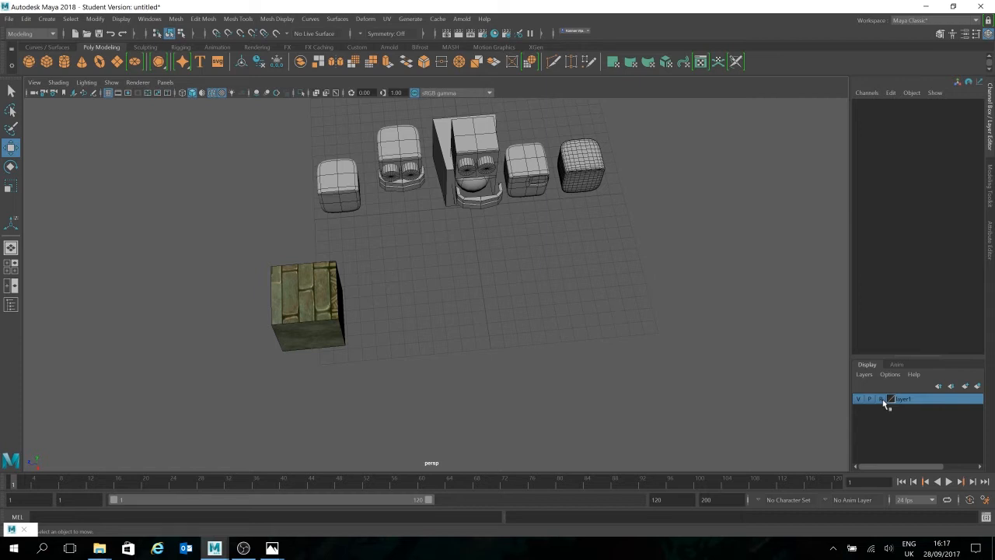
{"action": "left_click", "coordinate": [882, 400]}
{"action": "left_click", "coordinate": [882, 402]}
{"action": "left_click", "coordinate": [883, 402]}
{"action": "left_click", "coordinate": [881, 400]}
{"action": "left_click", "coordinate": [881, 399]}
{"action": "left_click", "coordinate": [880, 401]}
{"action": "left_click", "coordinate": [881, 400]}
{"action": "left_click", "coordinate": [882, 400]}
{"action": "left_click", "coordinate": [881, 399]}
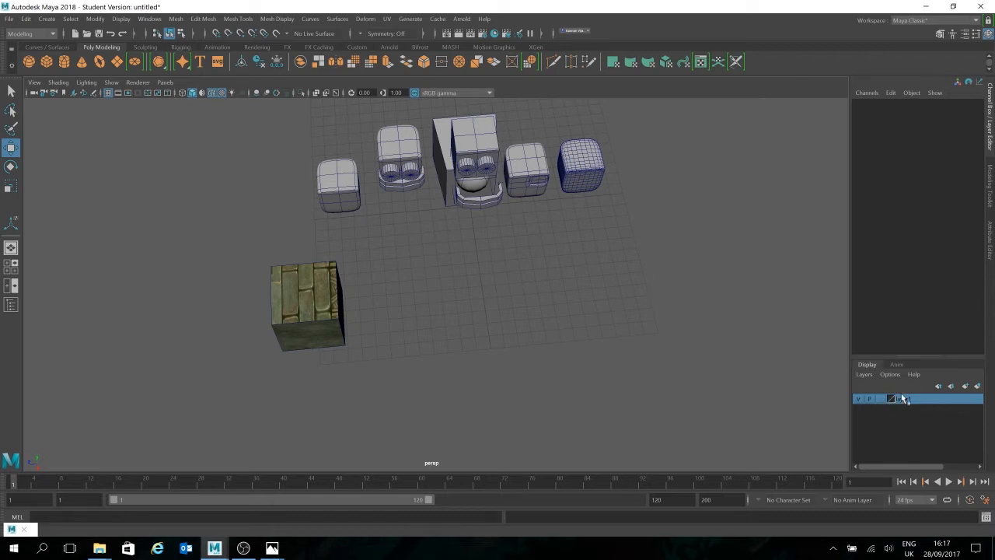
Step: Toggle the visibility of layer1 off and back on twice
{"action": "left_click", "coordinate": [859, 399]}
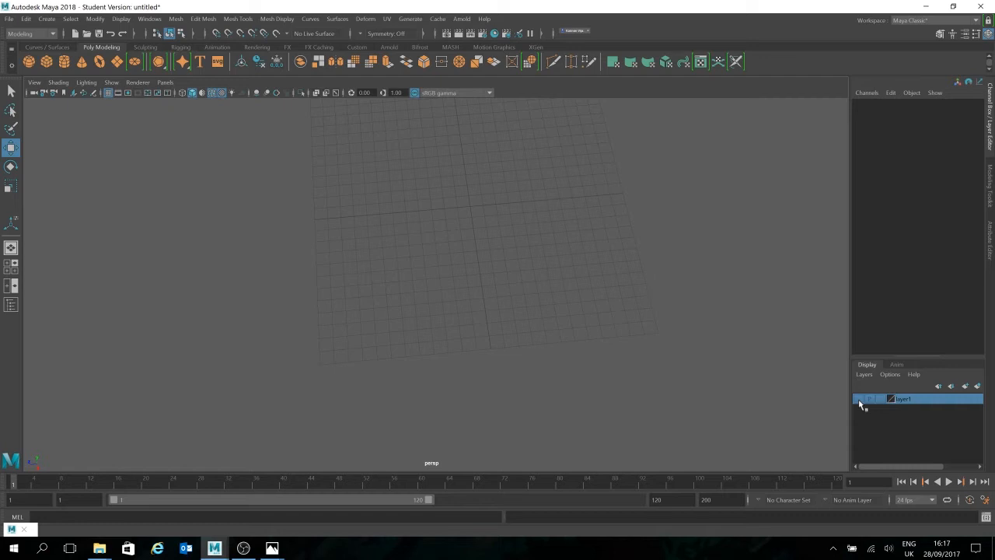
{"action": "left_click", "coordinate": [859, 399]}
{"action": "left_click", "coordinate": [859, 399]}
{"action": "left_click", "coordinate": [859, 399]}
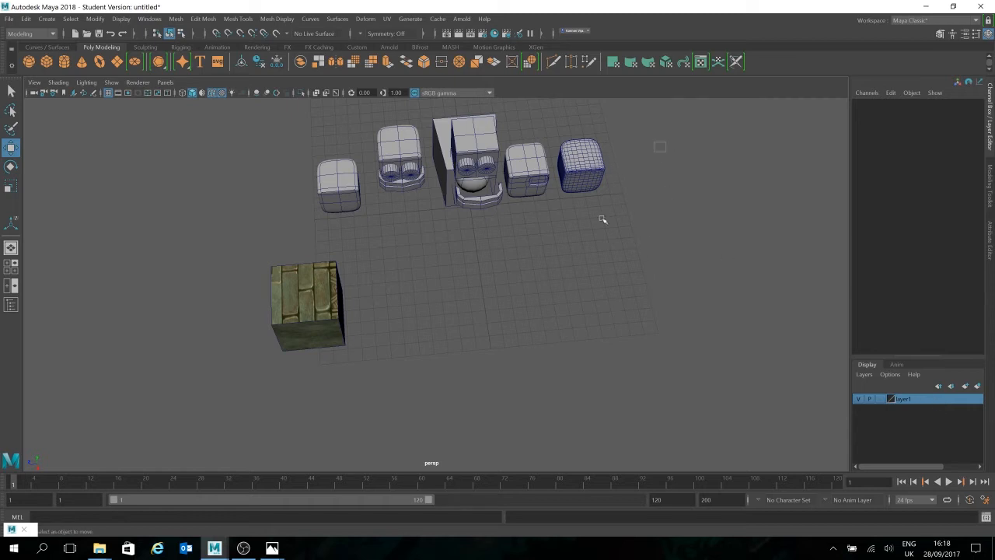
Step: Select the densely subdivided rounded cube, look at the animation layers and return to the display layers
{"action": "left_click_drag", "start_coordinate": [658, 151], "coordinate": [544, 372]}
{"action": "left_click", "coordinate": [620, 342]}
{"action": "left_click", "coordinate": [600, 173]}
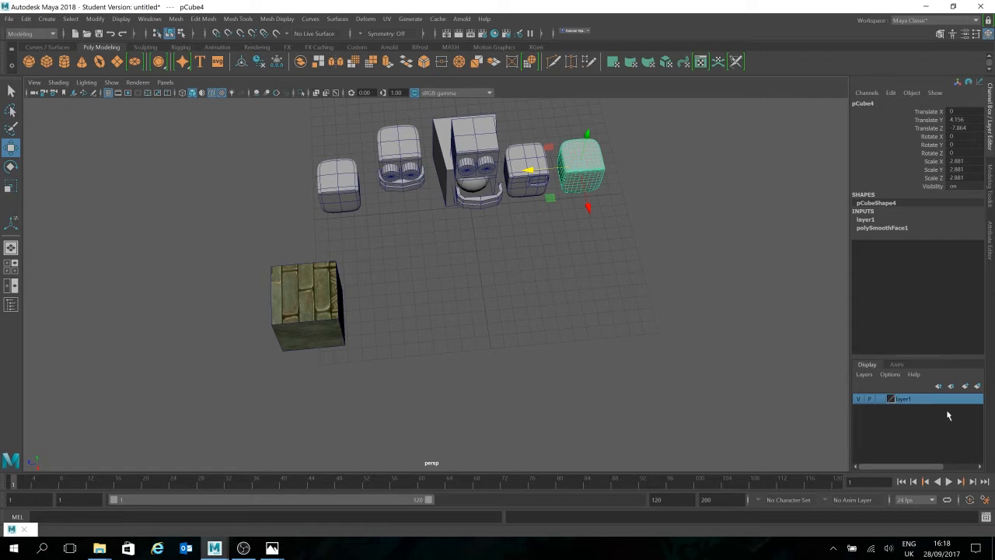
{"action": "left_click", "coordinate": [897, 364]}
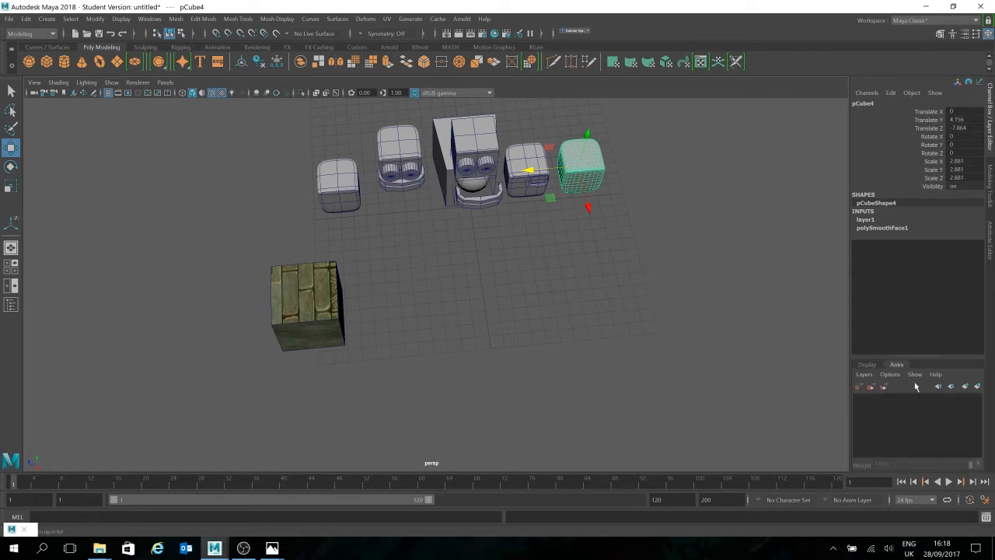
{"action": "left_click", "coordinate": [866, 364]}
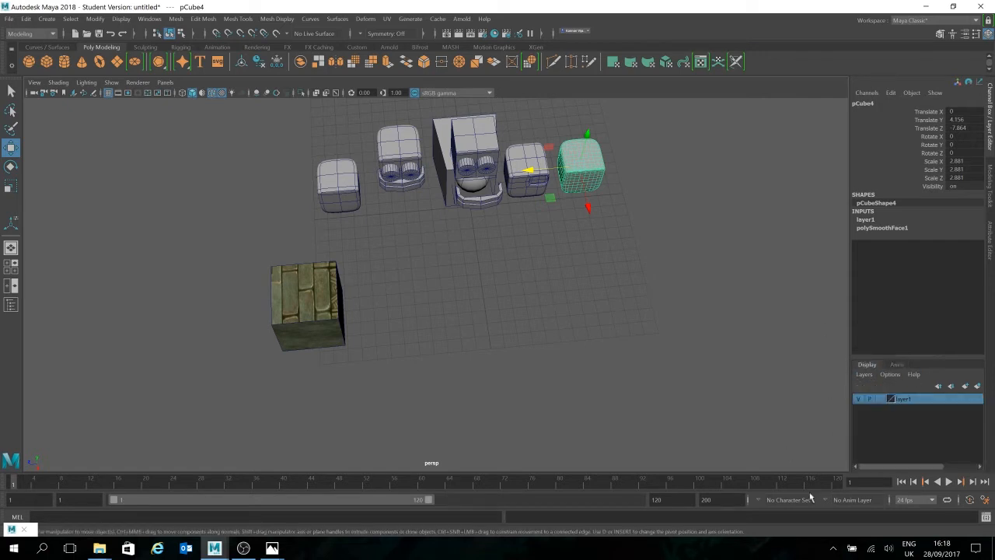
Step: Open the settings of layer1, try to save it under the name Reference and choose blue as its colour
{"action": "double_click", "coordinate": [911, 403]}
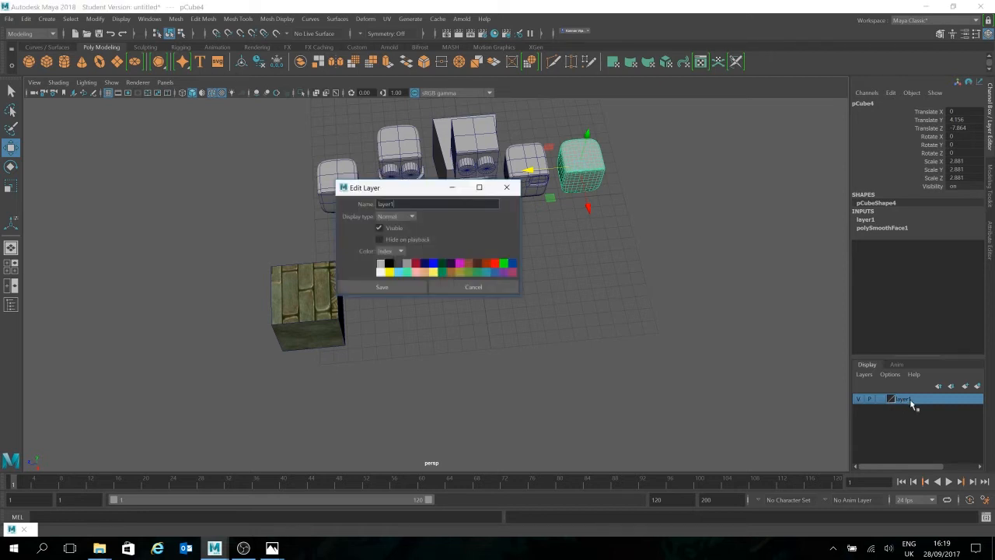
{"action": "double_click", "coordinate": [385, 204]}
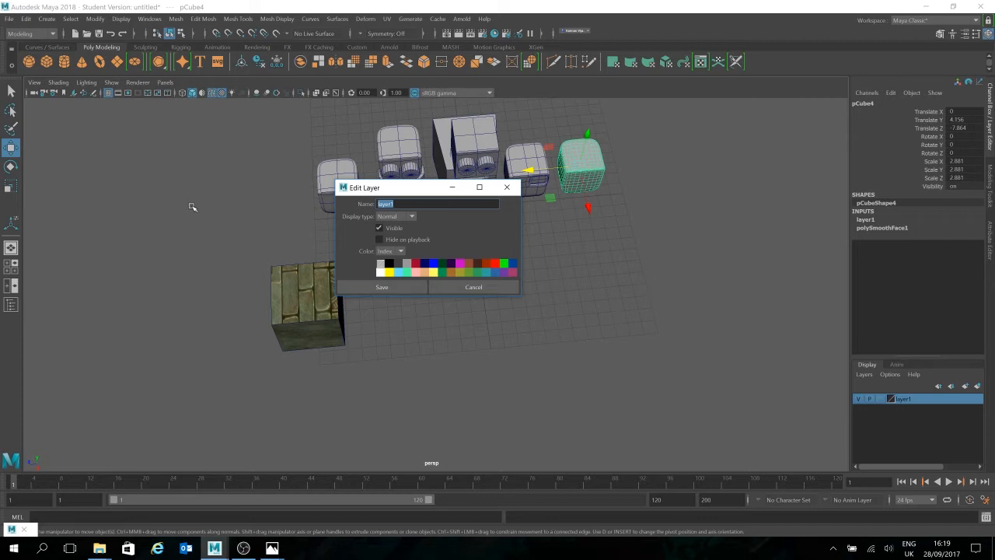
{"action": "type", "text": "Referenc"}
{"action": "key", "text": "BackSpace"}
{"action": "type", "text": "nce"}
{"action": "left_click", "coordinate": [433, 263]}
{"action": "left_click", "coordinate": [415, 288]}
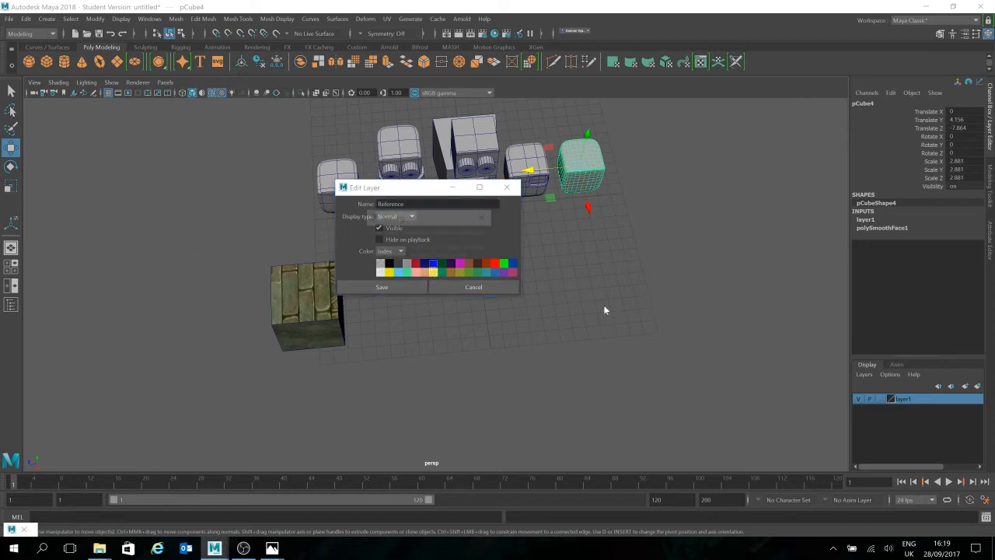
{"action": "left_click", "coordinate": [426, 270]}
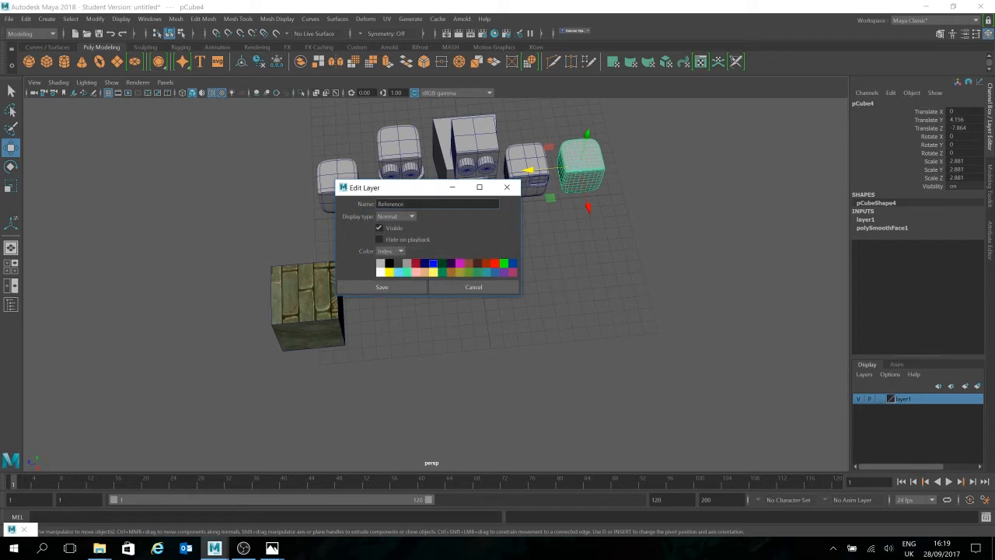
Step: Change the layer's name to Test and save the layer settings
{"action": "left_click_drag", "start_coordinate": [406, 205], "coordinate": [330, 212]}
{"action": "type", "text": "Test"}
{"action": "left_click", "coordinate": [406, 286]}
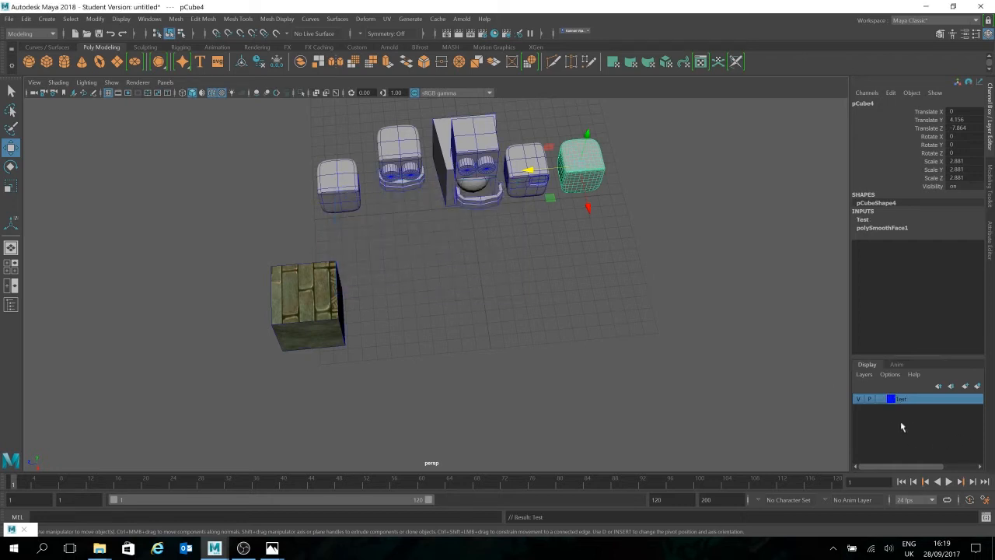
Step: Hide the objects of the Test layer, show them again and deselect everything
{"action": "left_click", "coordinate": [859, 399]}
{"action": "left_click", "coordinate": [858, 399]}
{"action": "left_click", "coordinate": [655, 293]}
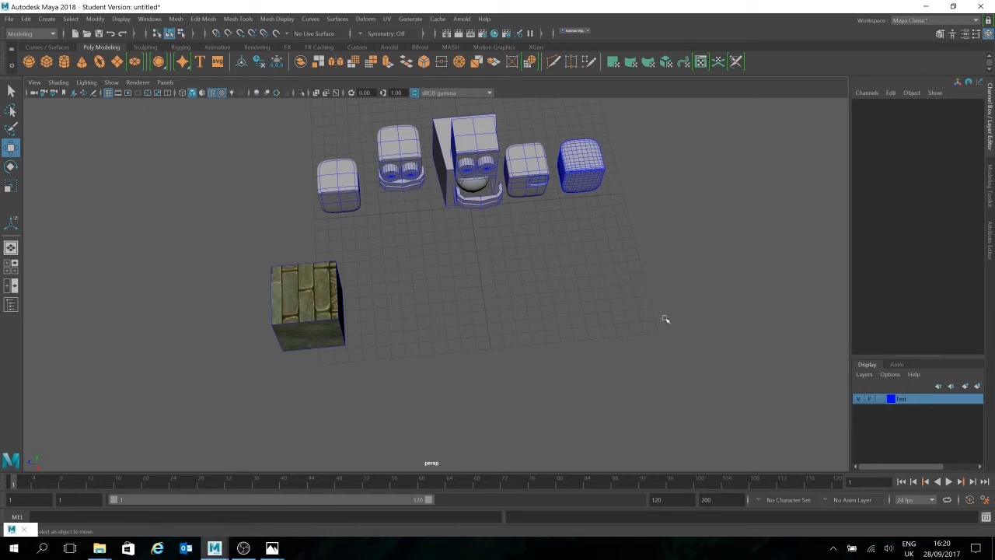
{"action": "left_click_drag", "start_coordinate": [716, 249], "coordinate": [539, 199], "text": "alt"}
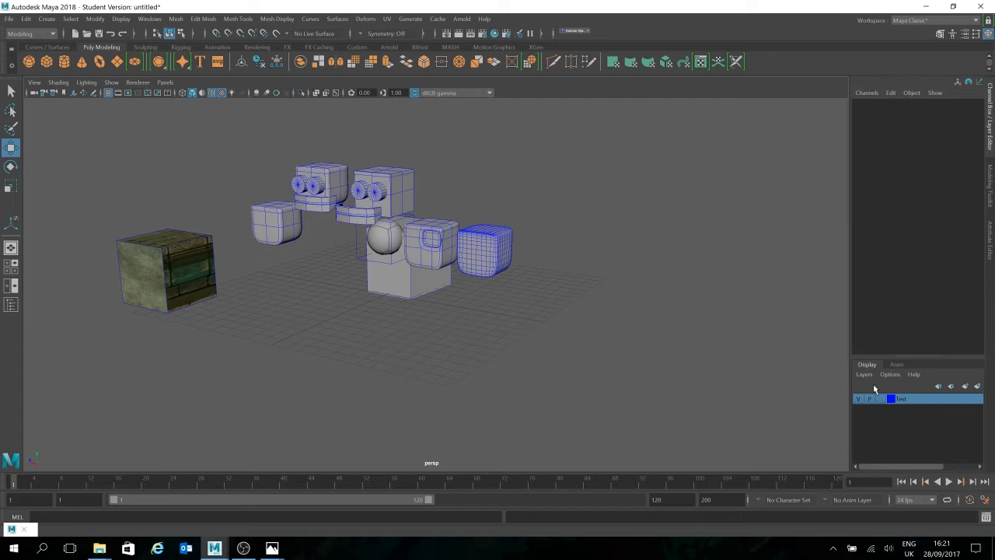
{"action": "left_click_drag", "start_coordinate": [533, 166], "coordinate": [520, 187], "text": "alt"}
{"action": "left_click_drag", "start_coordinate": [624, 232], "coordinate": [380, 237], "text": "alt"}
{"action": "middle_click_drag", "start_coordinate": [381, 237], "coordinate": [336, 274], "text": "alt"}
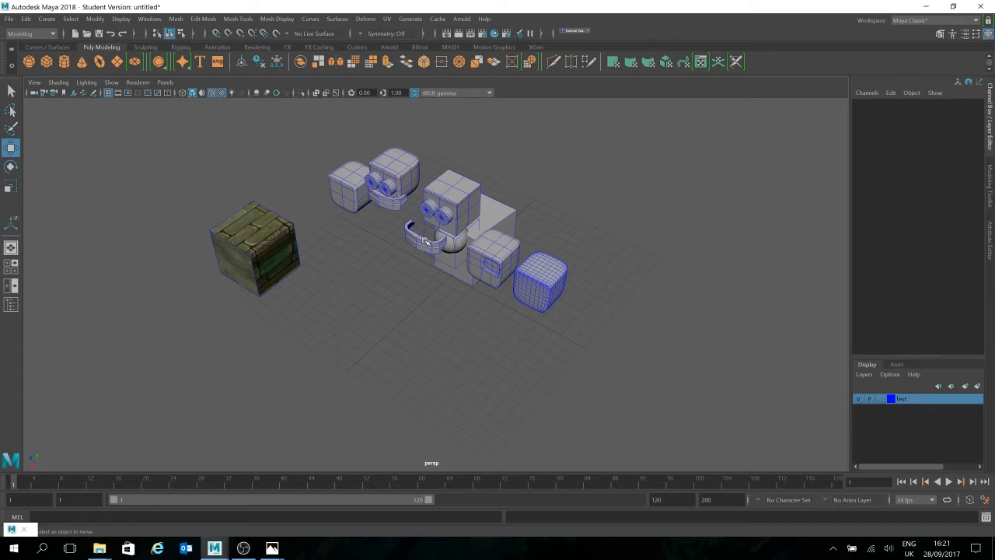
{"action": "mouse_move", "coordinate": [409, 241]}
{"action": "left_mouse_down", "text": "alt"}
{"action": "mouse_move", "coordinate": [384, 267]}
{"action": "mouse_move", "coordinate": [405, 259]}
{"action": "left_mouse_up", "text": "alt"}
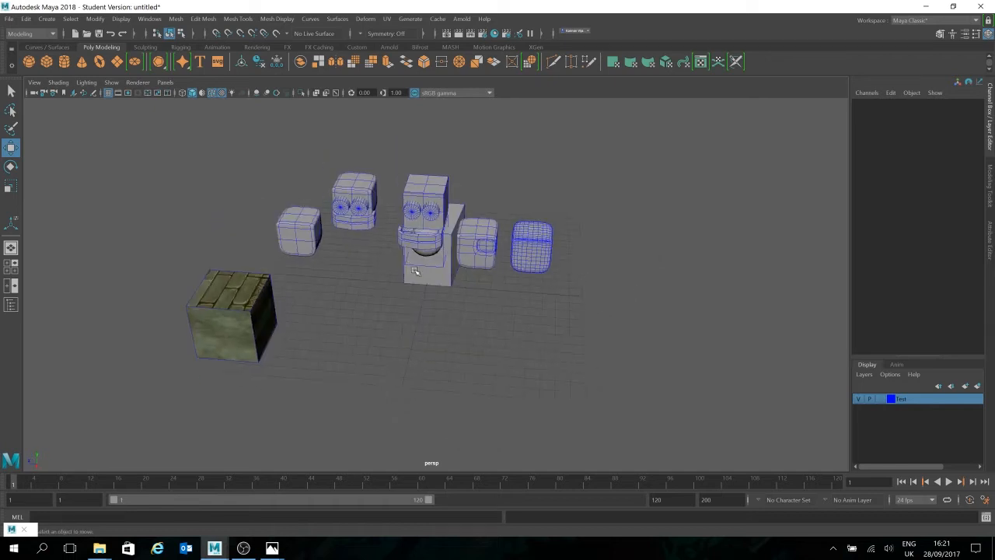
Step: Select the textured cube and apply a planar UV projection to the whole cube
{"action": "left_click_drag", "start_coordinate": [309, 287], "coordinate": [463, 337], "text": "alt"}
{"action": "left_click", "coordinate": [299, 303]}
{"action": "scroll", "coordinate": [513, 292], "scroll_direction": "up", "scroll_amount": 3}
{"action": "scroll", "coordinate": [531, 258], "scroll_direction": "up", "scroll_amount": 3}
{"action": "middle_click_drag", "start_coordinate": [526, 275], "coordinate": [570, 244], "text": "alt"}
{"action": "scroll", "coordinate": [591, 253], "scroll_direction": "up", "scroll_amount": 1}
{"action": "left_click_drag", "start_coordinate": [591, 253], "coordinate": [551, 254], "text": "alt"}
{"action": "middle_click_drag", "start_coordinate": [579, 250], "coordinate": [606, 273], "text": "alt"}
{"action": "scroll", "coordinate": [607, 273], "scroll_direction": "up", "scroll_amount": 2}
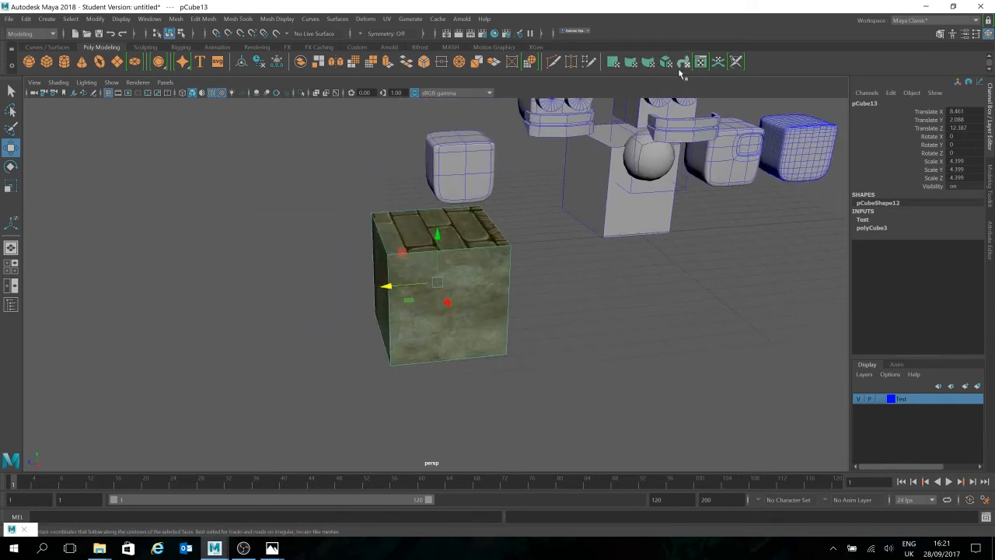
{"action": "left_click", "coordinate": [612, 62]}
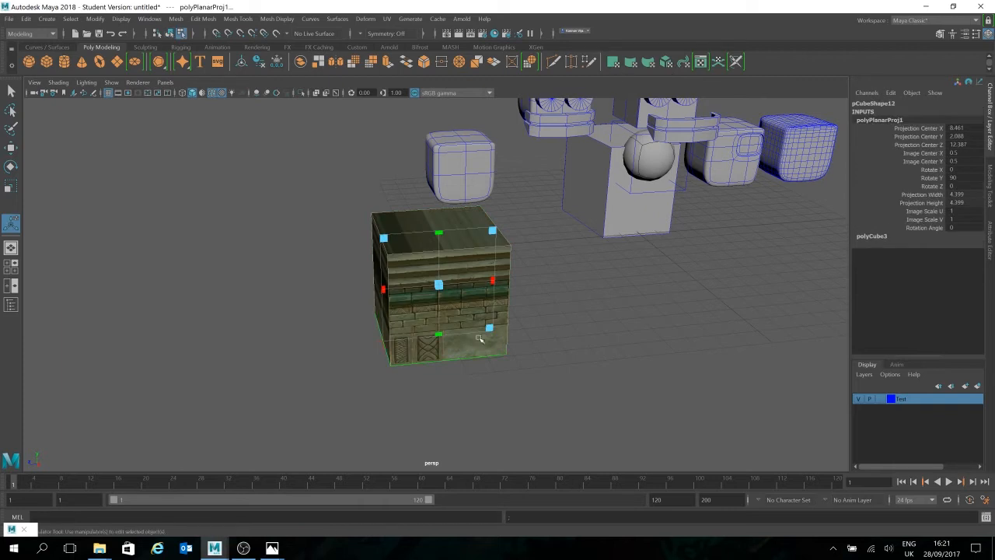
Step: Select only the cube's front face and apply a separate planar UV projection to it
{"action": "left_click_drag", "start_coordinate": [478, 337], "coordinate": [517, 322], "text": "alt"}
{"action": "scroll", "coordinate": [519, 319], "scroll_direction": "up", "scroll_amount": 2}
{"action": "left_click", "coordinate": [589, 290]}
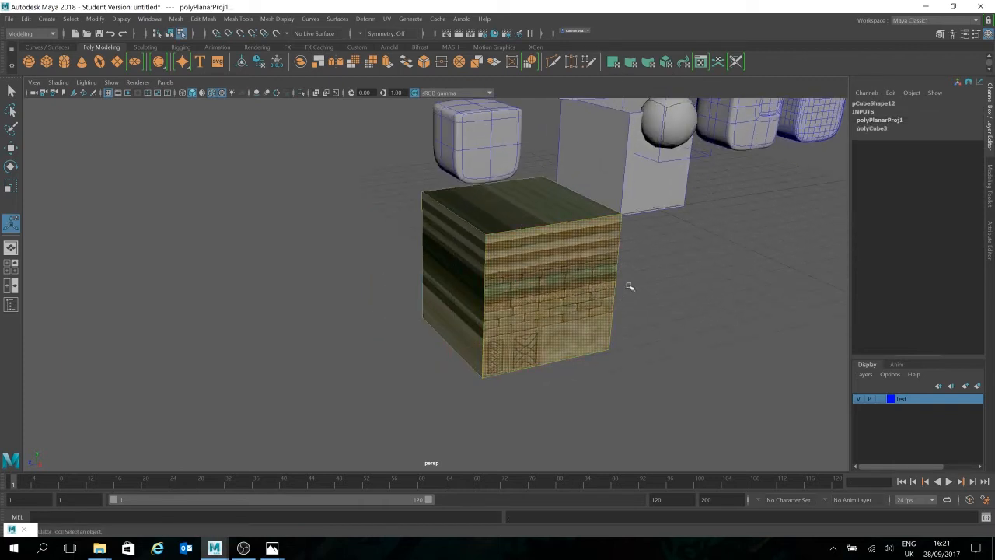
{"action": "middle_click_drag", "start_coordinate": [620, 302], "coordinate": [526, 354], "text": "alt"}
{"action": "left_click", "coordinate": [613, 62]}
Step: Try repositioning and resizing the front face's projection with its manipulator and undo the latest changes
{"action": "mouse_move", "coordinate": [460, 351]}
{"action": "left_mouse_down"}
{"action": "mouse_move", "coordinate": [506, 338]}
{"action": "mouse_move", "coordinate": [529, 311]}
{"action": "mouse_move", "coordinate": [474, 381]}
{"action": "mouse_move", "coordinate": [462, 337]}
{"action": "mouse_move", "coordinate": [461, 348]}
{"action": "left_mouse_up"}
{"action": "left_click_drag", "start_coordinate": [529, 268], "coordinate": [544, 340]}
{"action": "key", "text": "ctrl+z"}
{"action": "key", "text": "ctrl+z"}
{"action": "key", "text": "ctrl+z"}
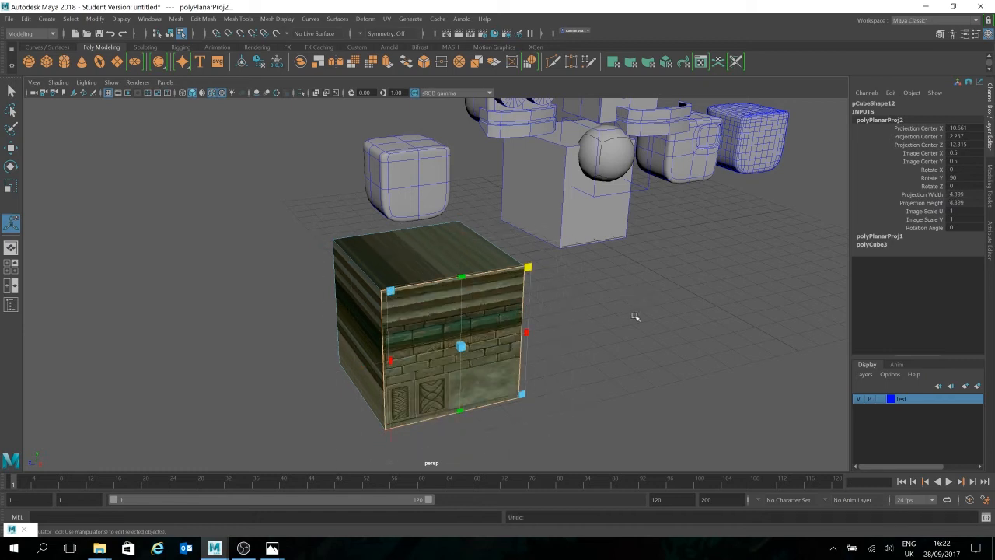
Step: Apply a planar UV projection to the cube's top face and widen the projection to about 8.29
{"action": "left_click", "coordinate": [662, 327]}
{"action": "left_click_drag", "start_coordinate": [438, 257], "coordinate": [684, 262], "text": "alt"}
{"action": "left_click", "coordinate": [417, 266]}
{"action": "left_click_drag", "start_coordinate": [418, 267], "coordinate": [585, 326], "text": "alt"}
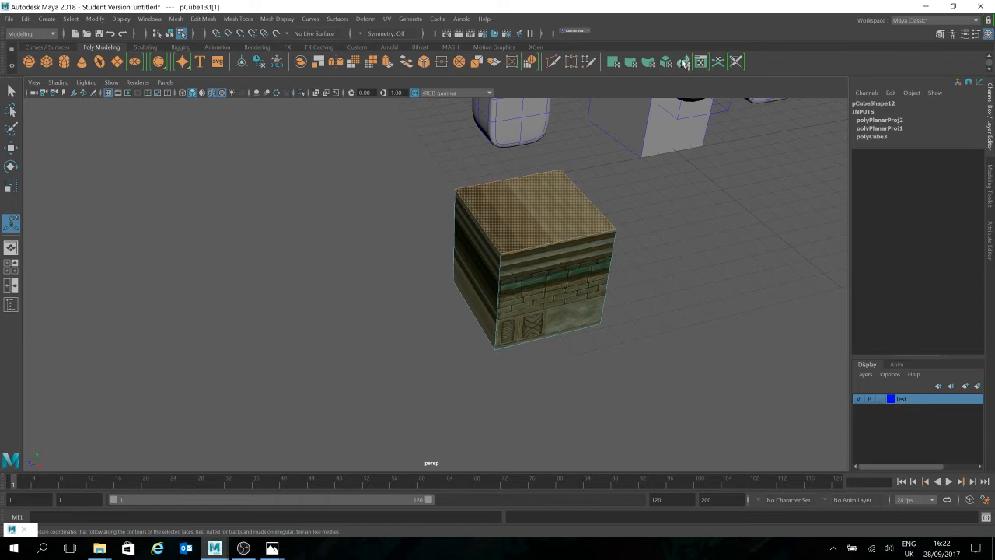
{"action": "left_click", "coordinate": [617, 64]}
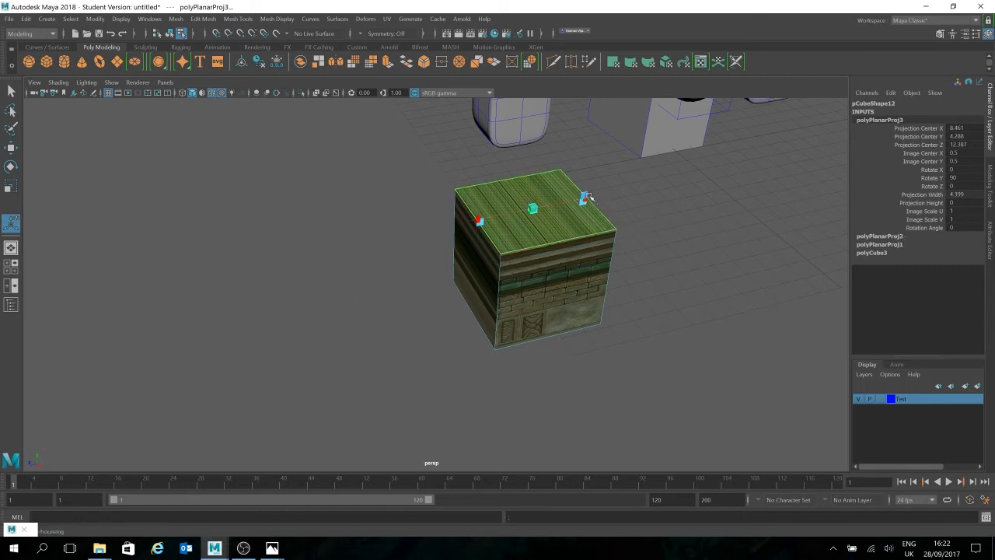
{"action": "left_click_drag", "start_coordinate": [585, 197], "coordinate": [649, 192]}
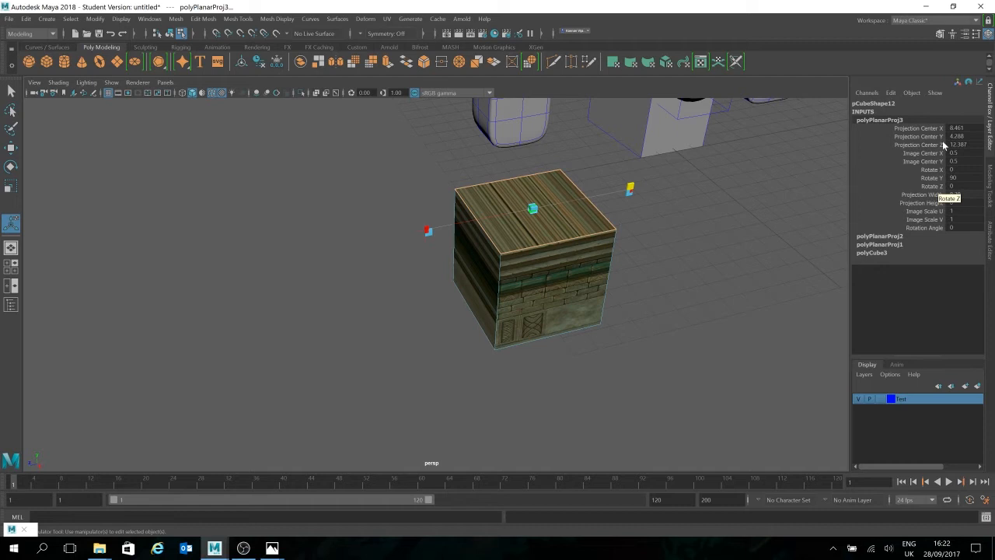
Step: Examine the settings and manipulators of each planar projection node in the cube's input history
{"action": "left_click", "coordinate": [886, 236]}
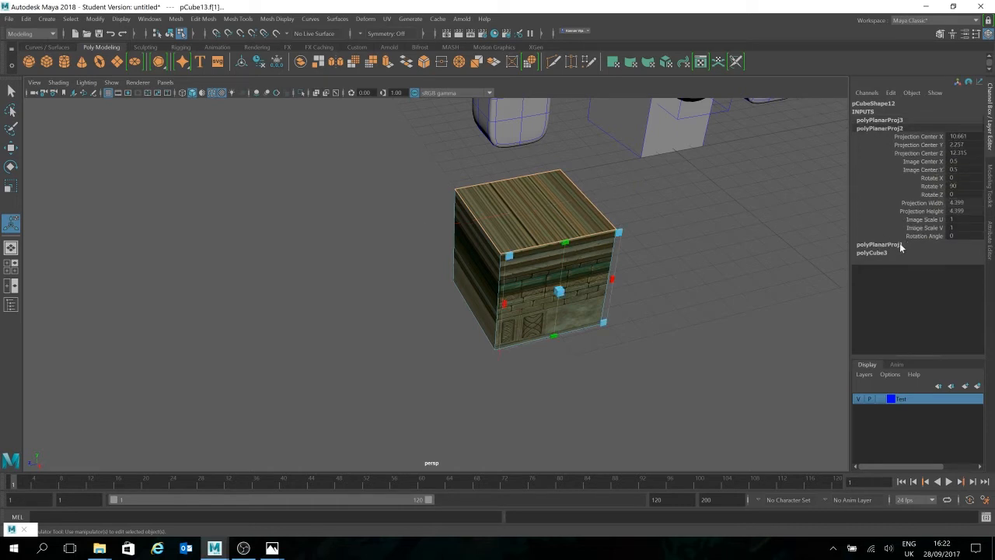
{"action": "left_click", "coordinate": [886, 244]}
{"action": "left_click", "coordinate": [893, 122]}
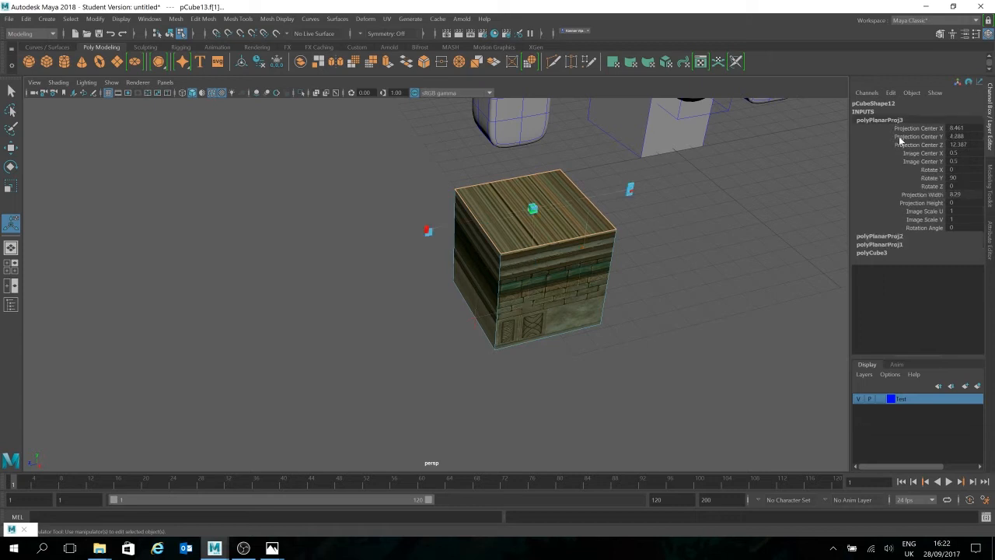
{"action": "left_click", "coordinate": [937, 178]}
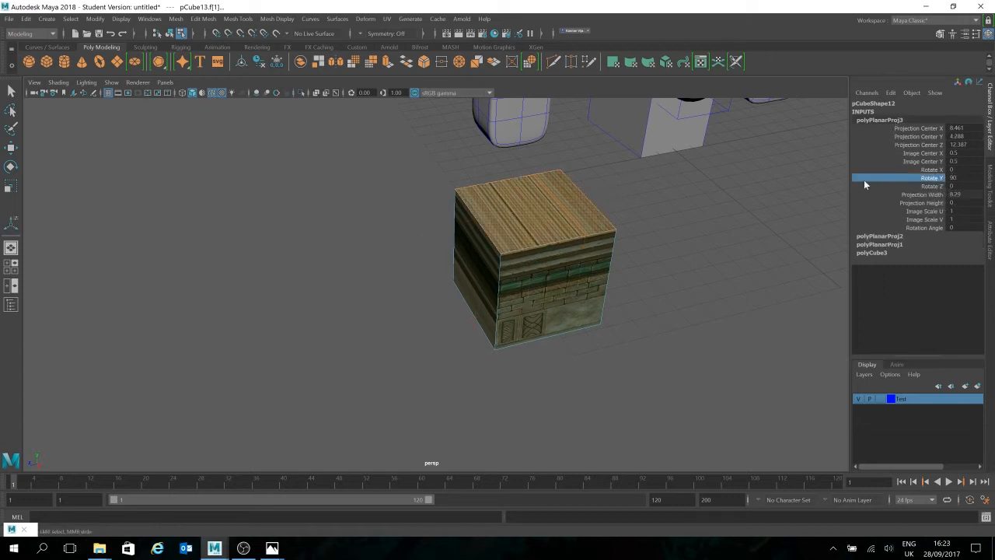
{"action": "left_click", "coordinate": [892, 244]}
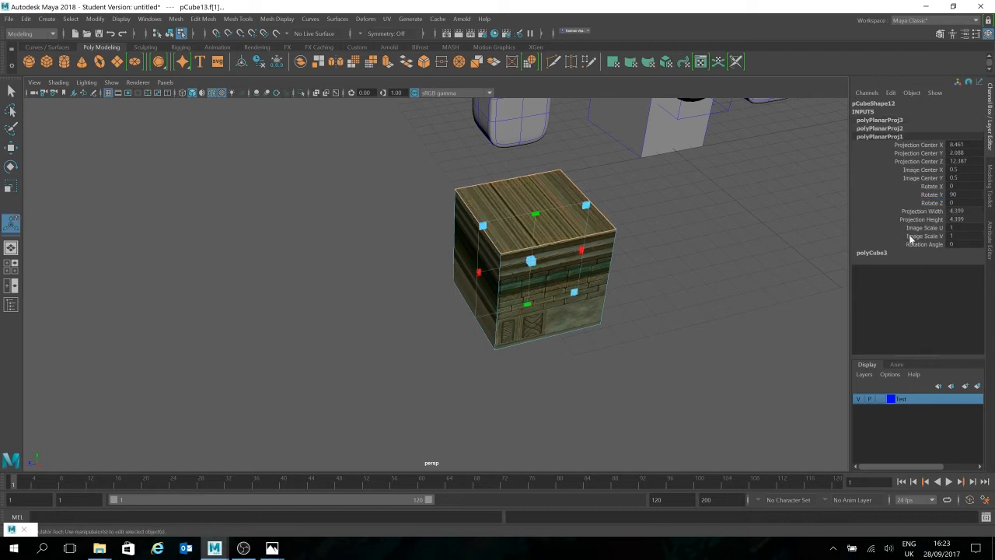
Step: Select the cube's top face, inspect its UV layout over the texture in the UV Editor and close the editor
{"action": "left_click", "coordinate": [558, 198]}
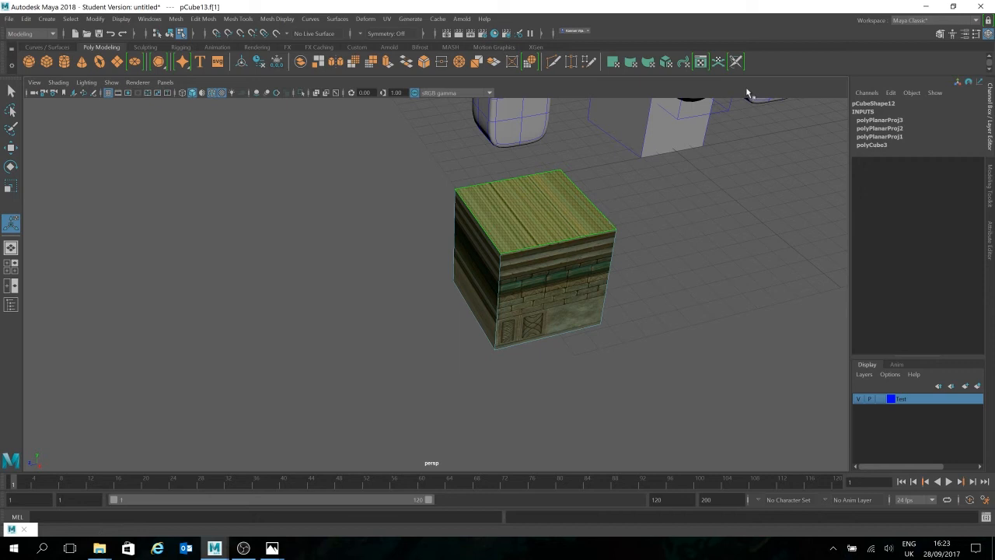
{"action": "left_click", "coordinate": [702, 63]}
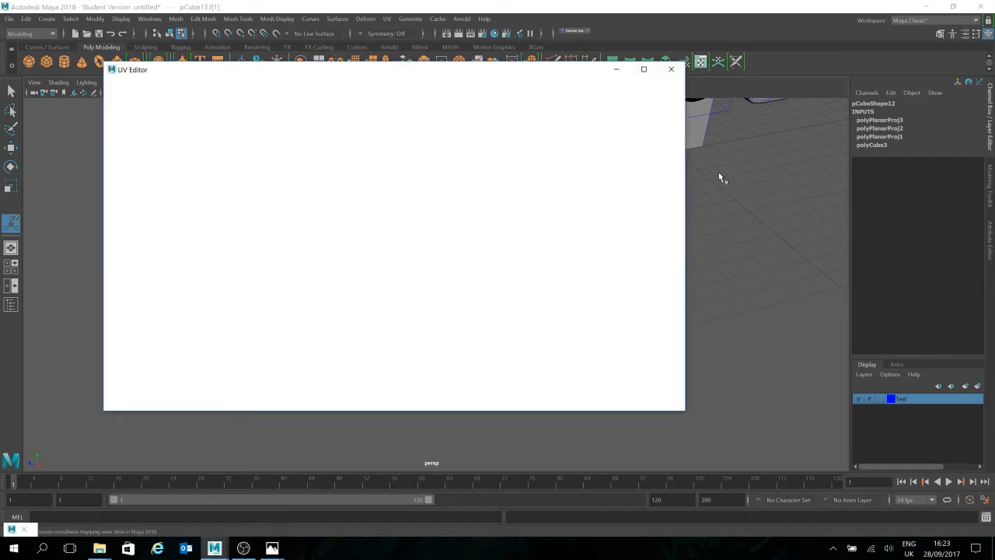
{"action": "scroll", "coordinate": [565, 257], "scroll_direction": "down", "scroll_amount": 1}
{"action": "scroll", "coordinate": [435, 222], "scroll_direction": "down", "scroll_amount": 1}
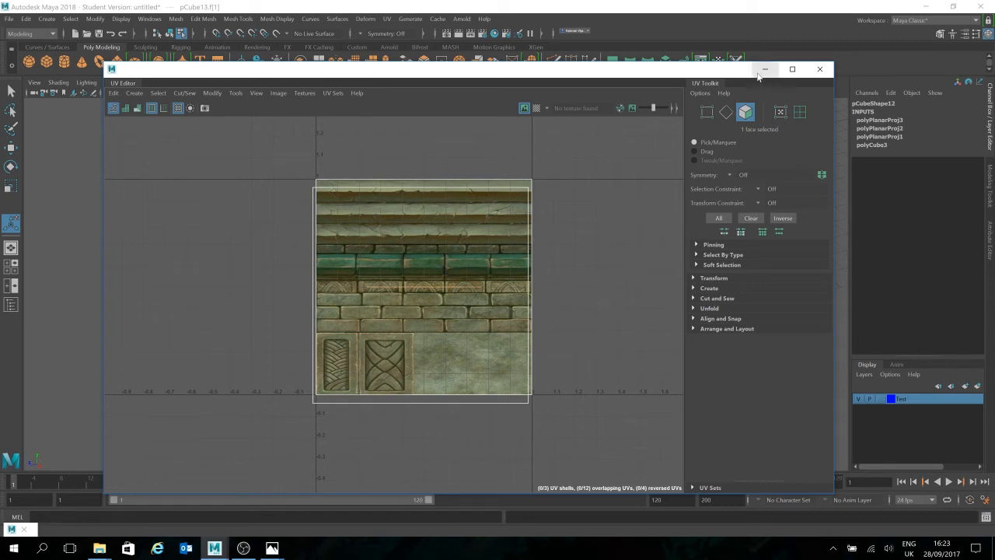
{"action": "left_click", "coordinate": [819, 68]}
Step: Undo the planar projections on the cube's top face, front face and whole body
{"action": "left_click", "coordinate": [573, 281]}
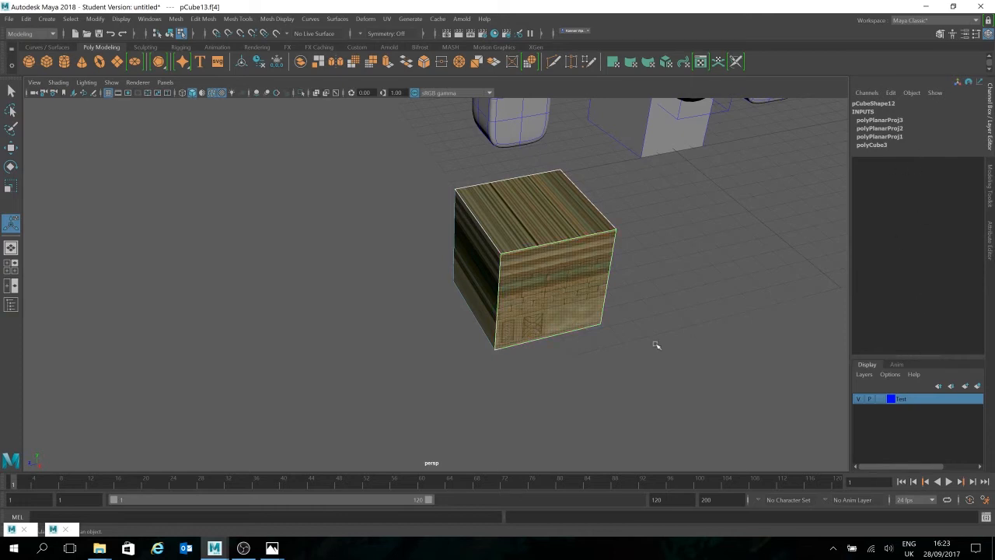
{"action": "key", "text": "ctrl+z"}
{"action": "key", "text": "ctrl+z"}
{"action": "key", "text": "ctrl+z"}
{"action": "key", "text": "ctrl+z"}
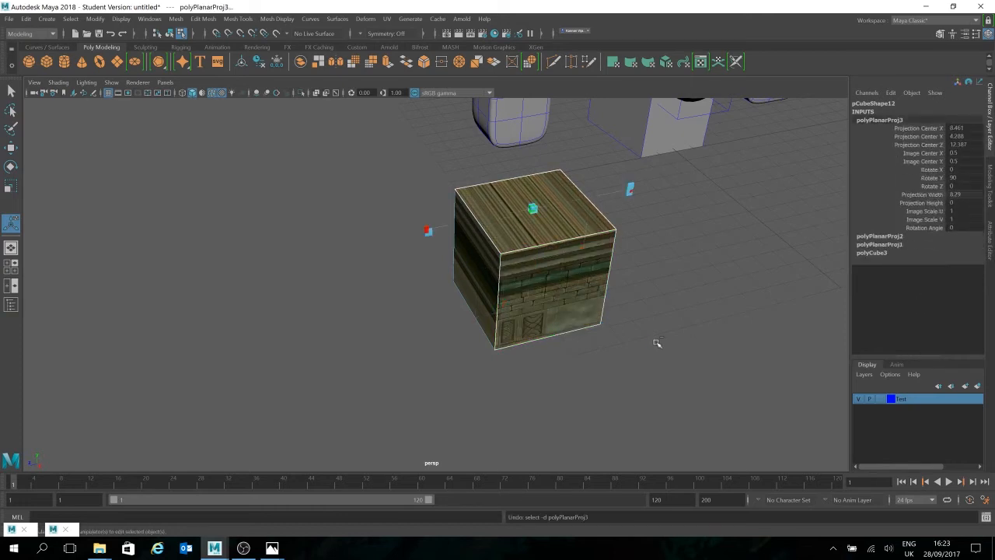
{"action": "key", "text": "ctrl+z"}
{"action": "key", "text": "ctrl+z"}
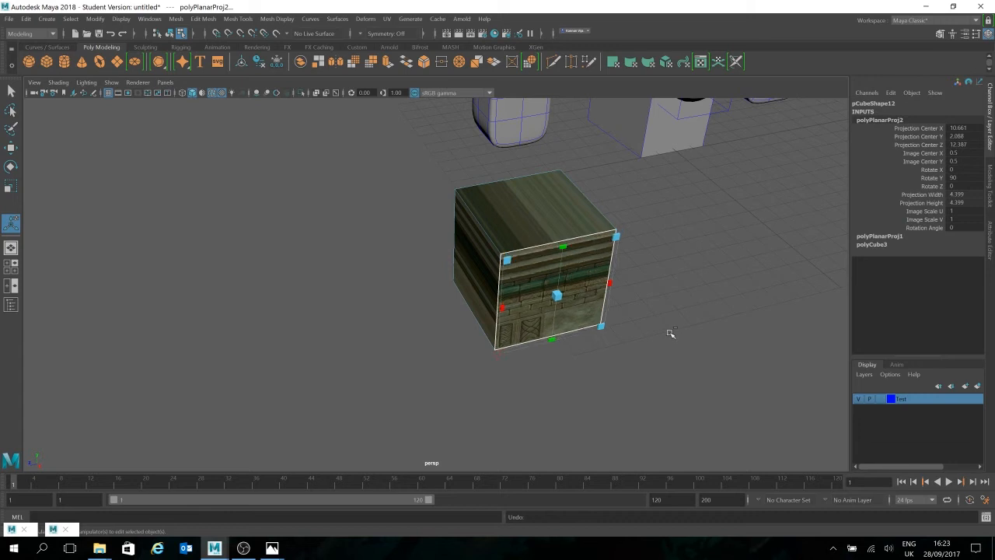
{"action": "key", "text": "ctrl+z"}
{"action": "key", "text": "ctrl+z"}
{"action": "key", "text": "ctrl+z"}
{"action": "key", "text": "ctrl+z"}
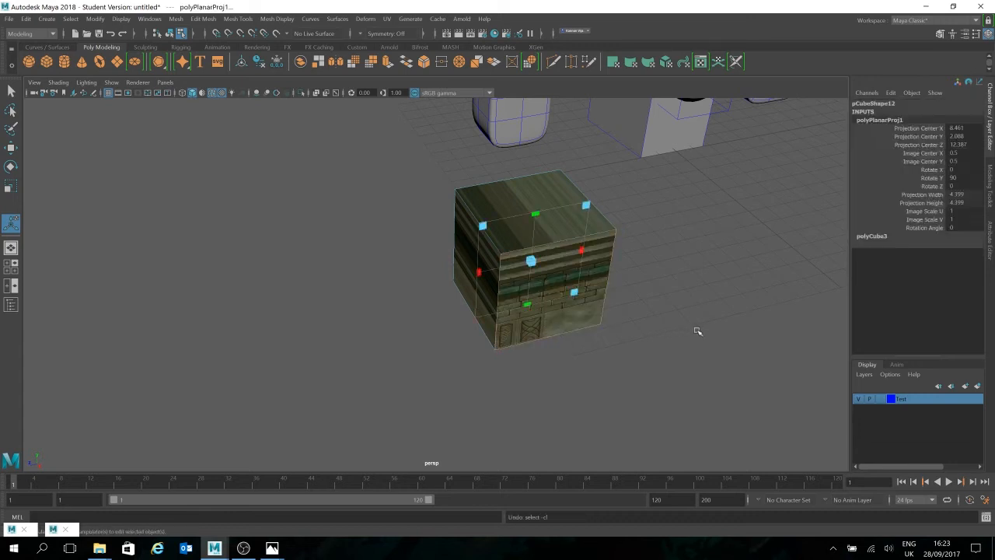
{"action": "key", "text": "ctrl+z"}
Step: Switch the textured cube to face selection and apply a planar UV projection to its top face
{"action": "left_click", "coordinate": [556, 208]}
{"action": "left_click_drag", "start_coordinate": [717, 306], "coordinate": [636, 318], "text": "alt"}
{"action": "middle_click_drag", "start_coordinate": [636, 318], "coordinate": [554, 319], "text": "alt"}
{"action": "left_click", "coordinate": [643, 310]}
{"action": "left_click", "coordinate": [332, 263]}
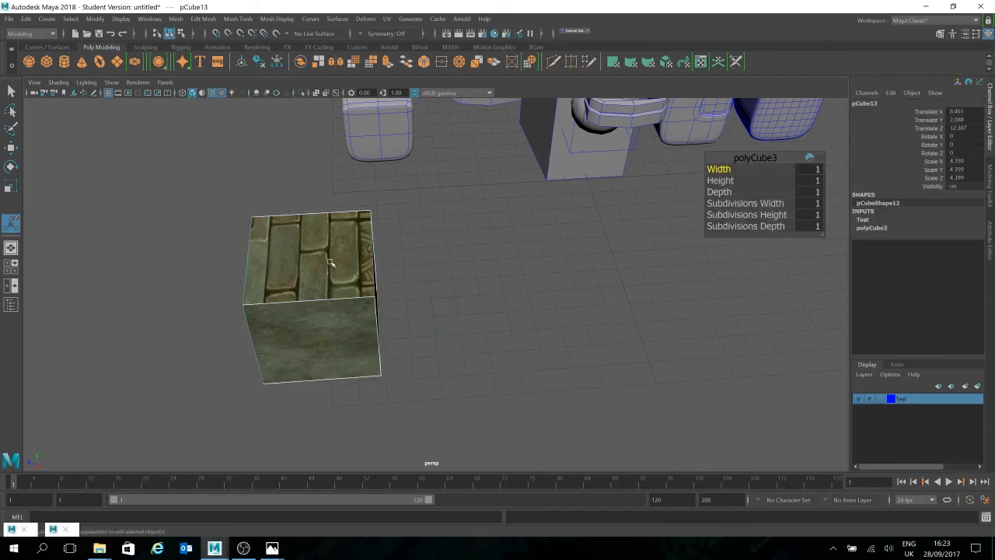
{"action": "right_click", "coordinate": [351, 277]}
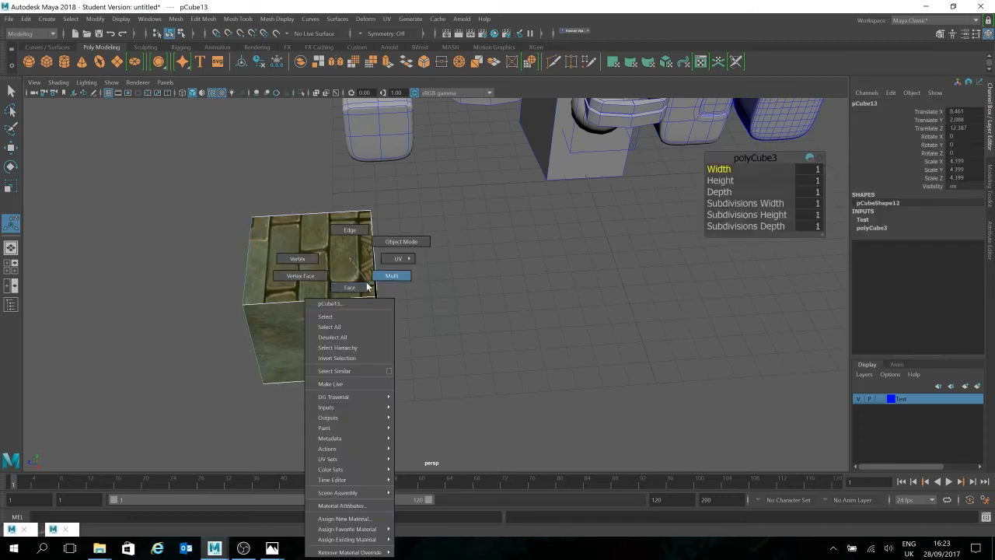
{"action": "left_click", "coordinate": [350, 289]}
{"action": "left_click", "coordinate": [350, 291]}
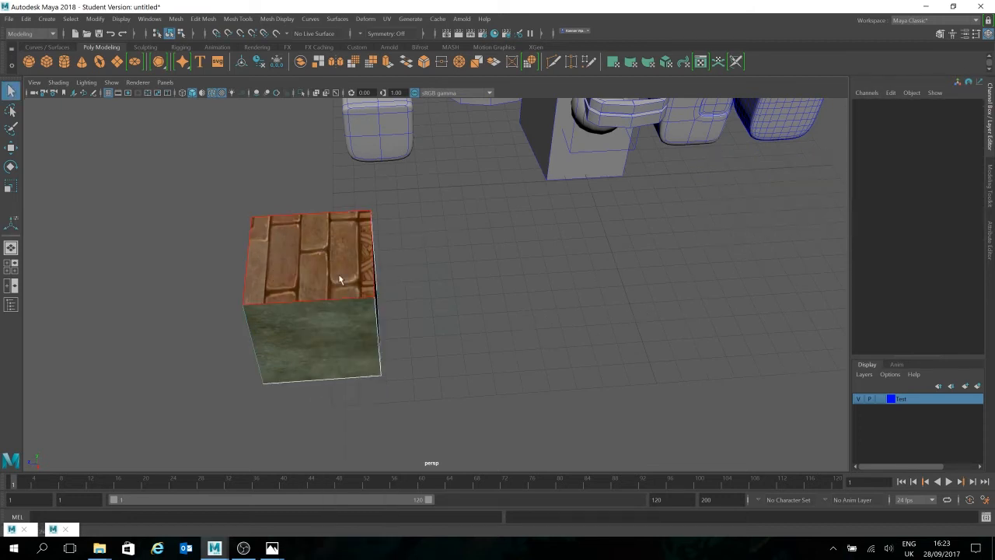
{"action": "mouse_move", "coordinate": [542, 300]}
{"action": "left_mouse_down", "text": "alt"}
{"action": "mouse_move", "coordinate": [586, 284]}
{"action": "mouse_move", "coordinate": [537, 311]}
{"action": "left_mouse_up", "text": "alt"}
{"action": "left_click", "coordinate": [613, 63]}
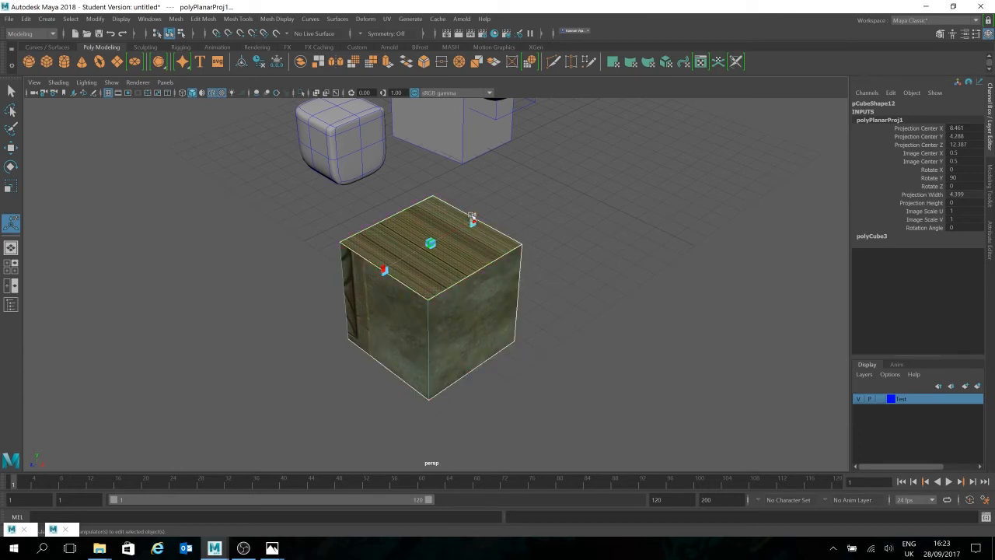
Step: Widen the top face's projection to about 9.338 and set its Rotate Y to 0 and Rotate Z to 90
{"action": "left_click_drag", "start_coordinate": [472, 219], "coordinate": [537, 210]}
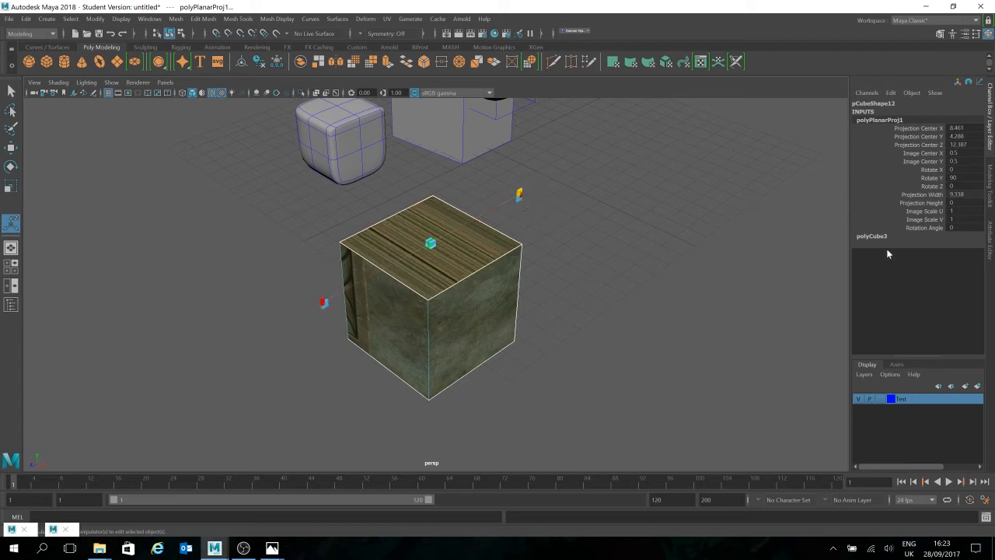
{"action": "double_click", "coordinate": [961, 177]}
{"action": "left_click", "coordinate": [967, 165]}
{"action": "left_click", "coordinate": [957, 168]}
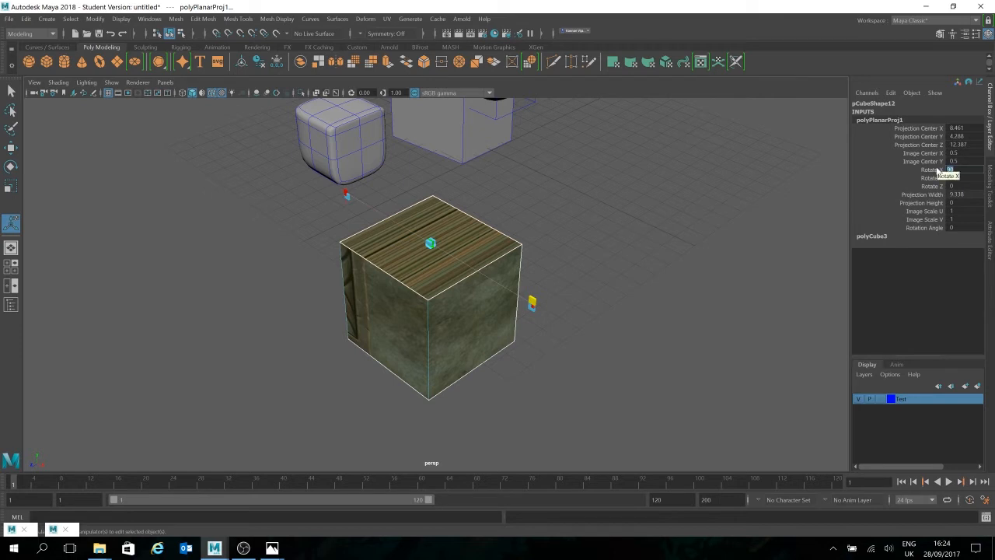
{"action": "left_click", "coordinate": [951, 187]}
{"action": "type", "text": "90"}
{"action": "key", "text": "Return"}
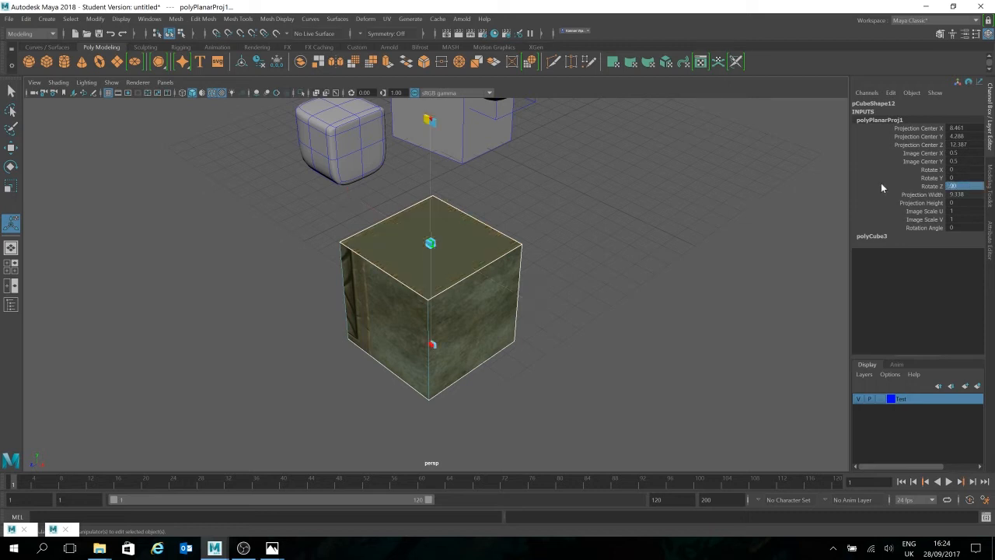
Step: Set both the projection height and the projection width of the top face's planar projection to 2
{"action": "double_click", "coordinate": [953, 178]}
{"action": "left_click", "coordinate": [930, 204]}
{"action": "mouse_move", "coordinate": [737, 213]}
{"action": "middle_mouse_down"}
{"action": "mouse_move", "coordinate": [783, 210]}
{"action": "mouse_move", "coordinate": [719, 210]}
{"action": "mouse_move", "coordinate": [744, 209]}
{"action": "middle_mouse_up"}
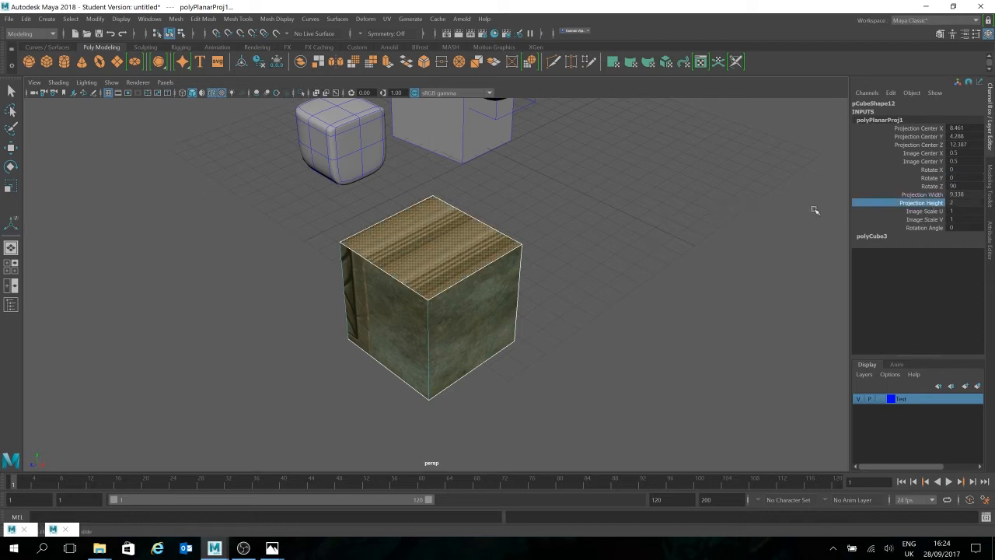
{"action": "left_click", "coordinate": [912, 196]}
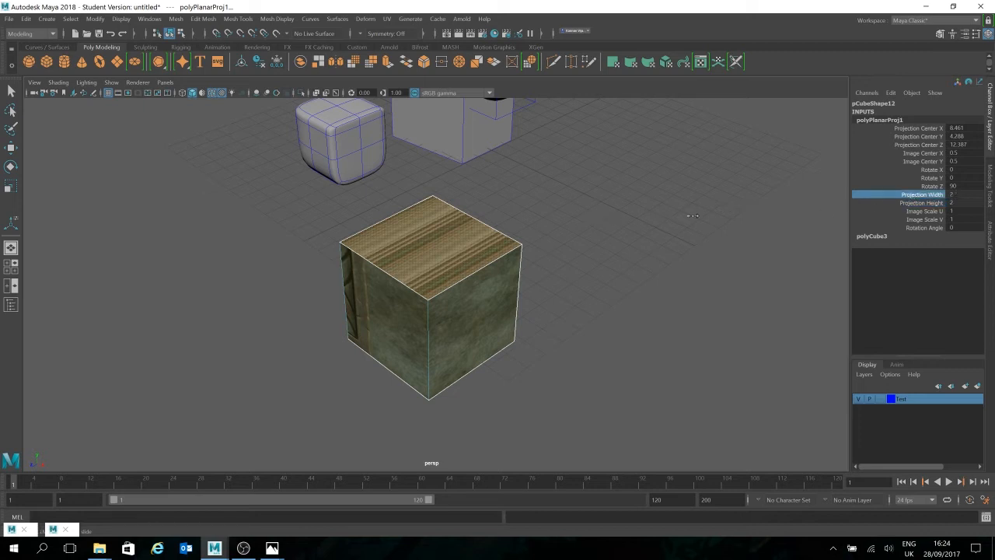
Step: Set the top face projection's Rotate Z to 0 and Rotate X to 90
{"action": "double_click", "coordinate": [953, 187]}
{"action": "type", "text": "0"}
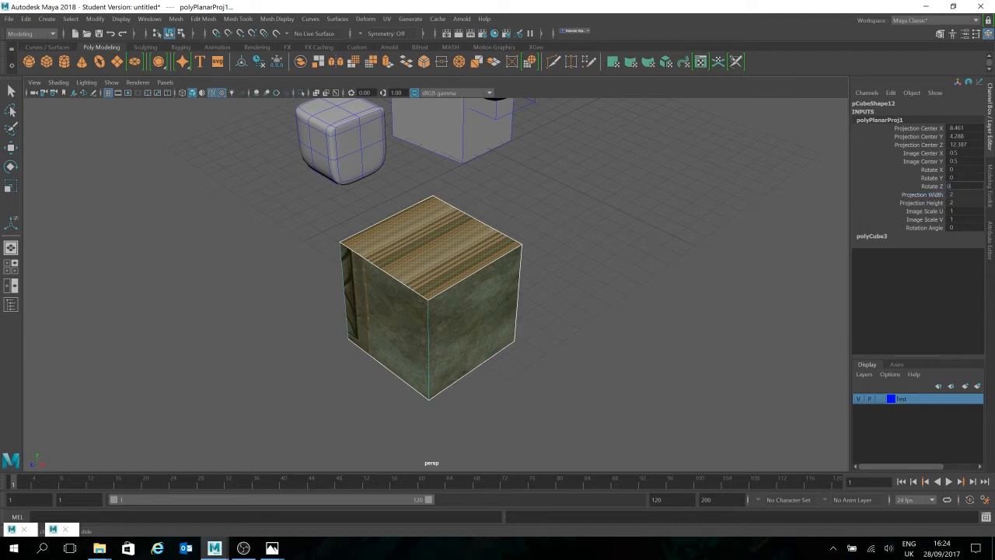
{"action": "left_click", "coordinate": [953, 169]}
{"action": "type", "text": "90"}
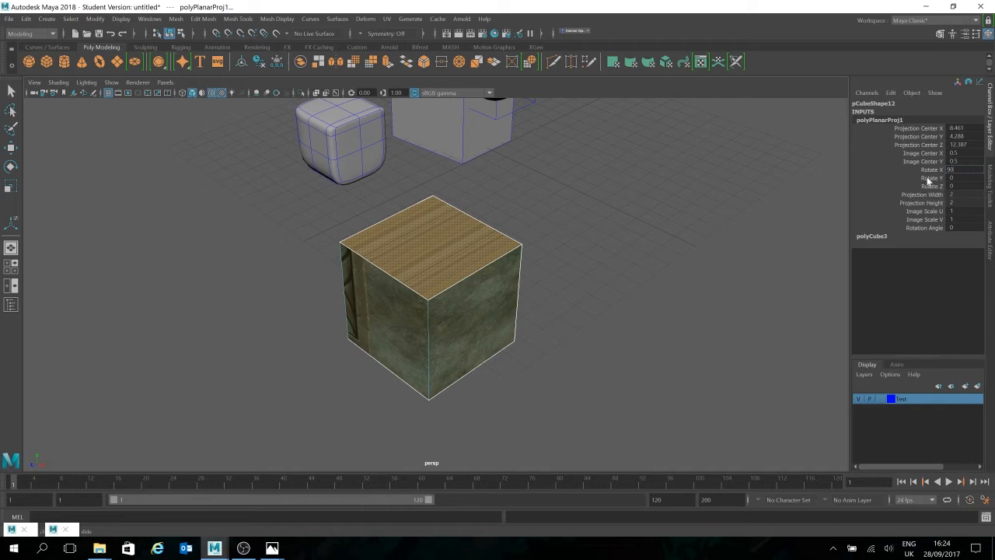
{"action": "left_click", "coordinate": [932, 203]}
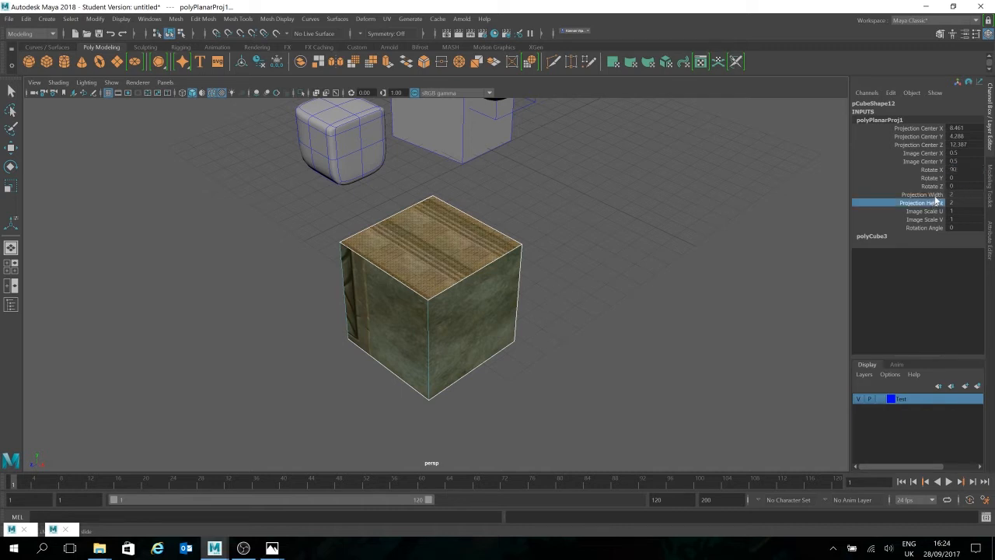
Step: Reselect the cube's top face and show the manipulator of its planar projection node
{"action": "left_click", "coordinate": [618, 305]}
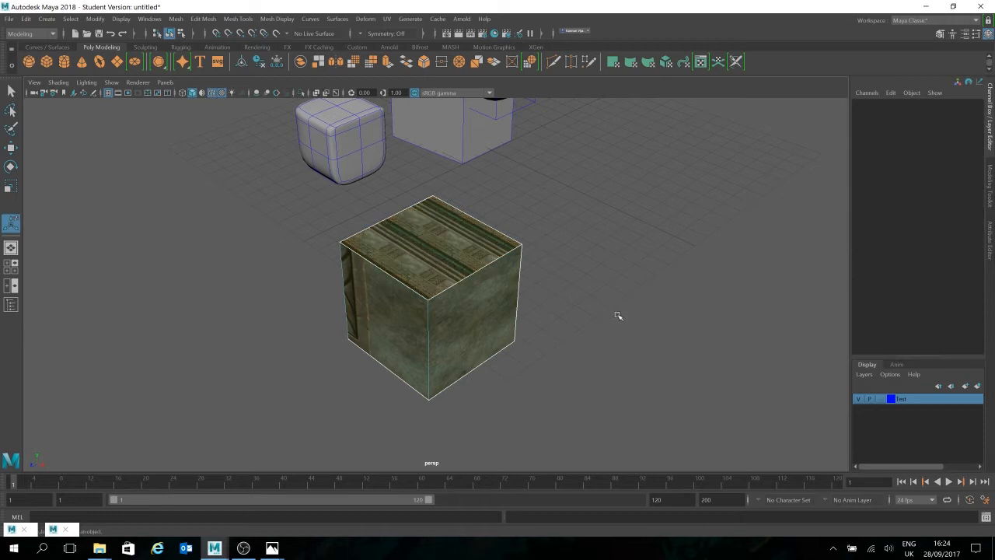
{"action": "left_click", "coordinate": [479, 243]}
{"action": "left_click", "coordinate": [479, 244]}
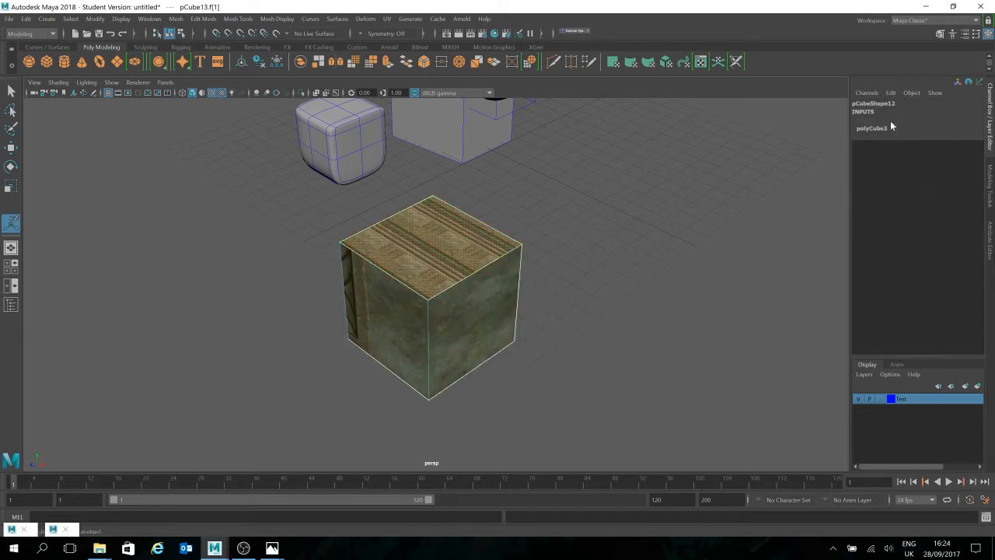
{"action": "left_click", "coordinate": [891, 121]}
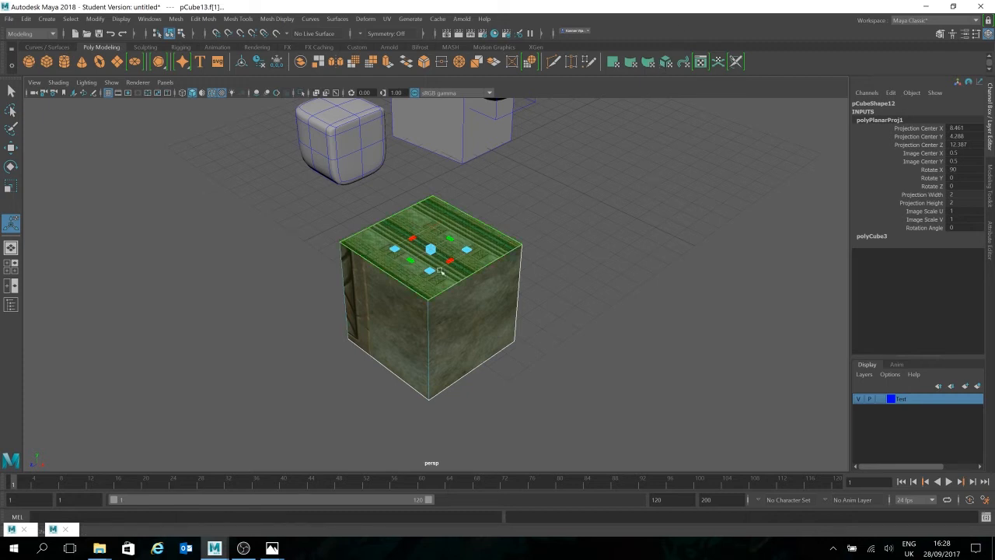
{"action": "scroll", "coordinate": [520, 269], "scroll_direction": "up", "scroll_amount": 4}
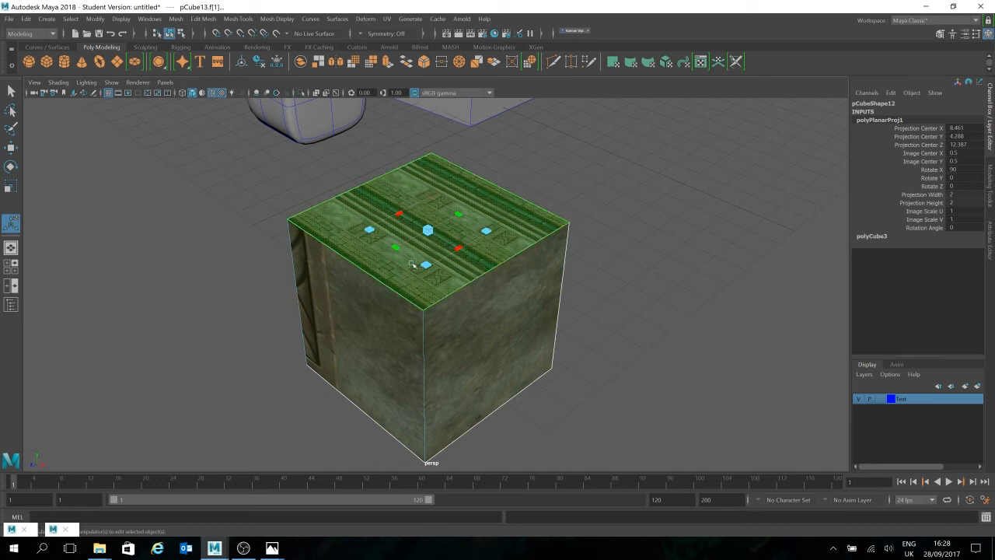
Step: Scale the top face's planar projection uniformly to a width and height of about 5.247
{"action": "left_click_drag", "start_coordinate": [427, 267], "coordinate": [344, 246]}
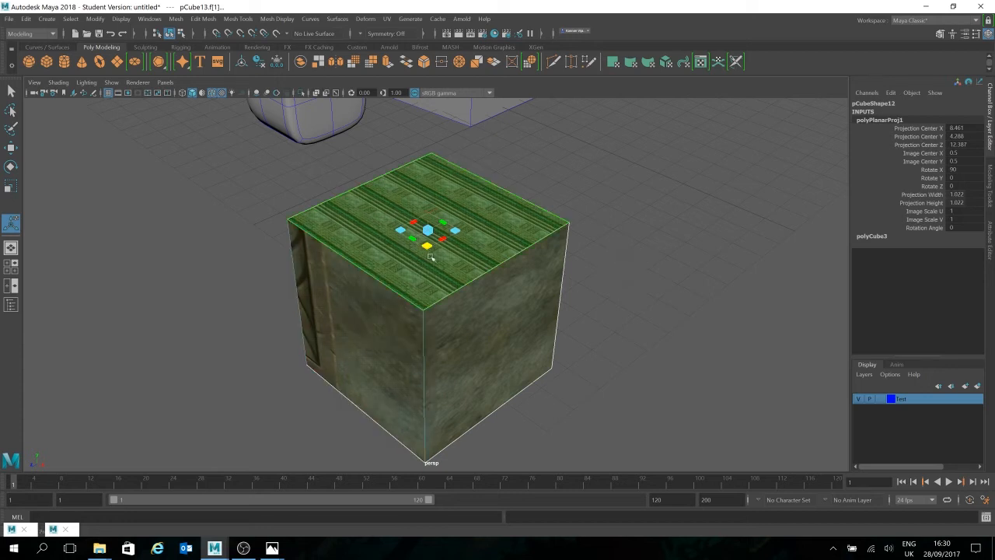
{"action": "left_click_drag", "start_coordinate": [427, 247], "coordinate": [534, 336]}
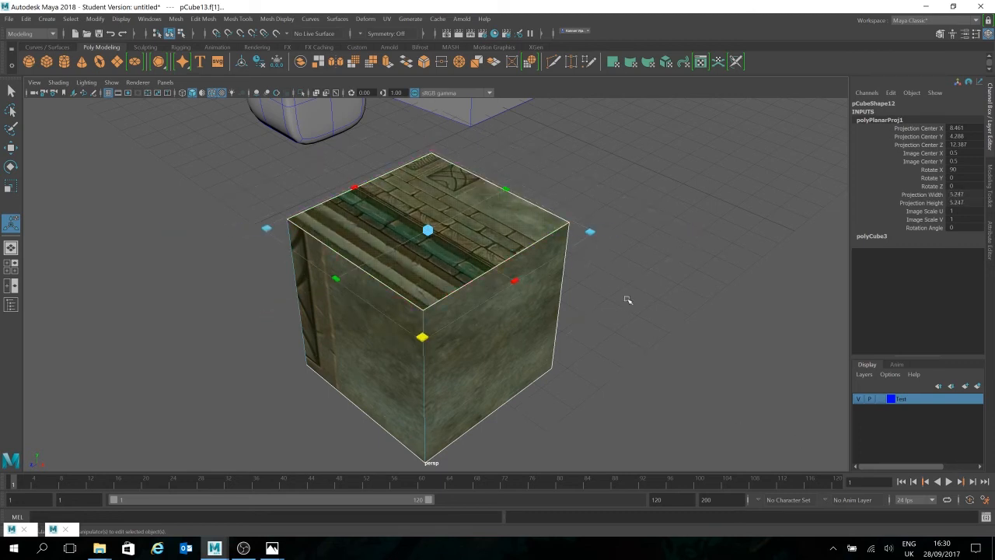
{"action": "left_click_drag", "start_coordinate": [650, 310], "coordinate": [408, 300], "text": "alt"}
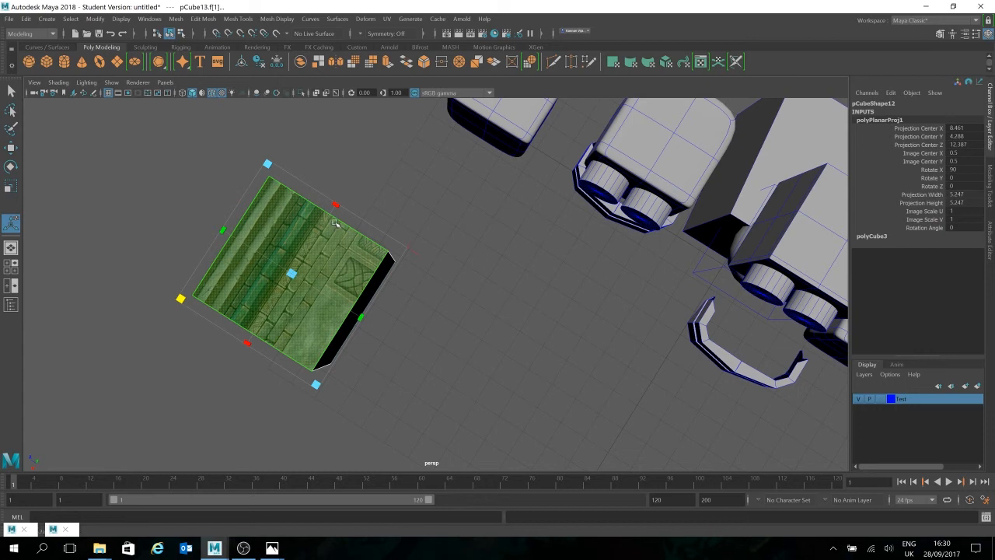
{"action": "left_click_drag", "start_coordinate": [331, 222], "coordinate": [540, 271], "text": "alt"}
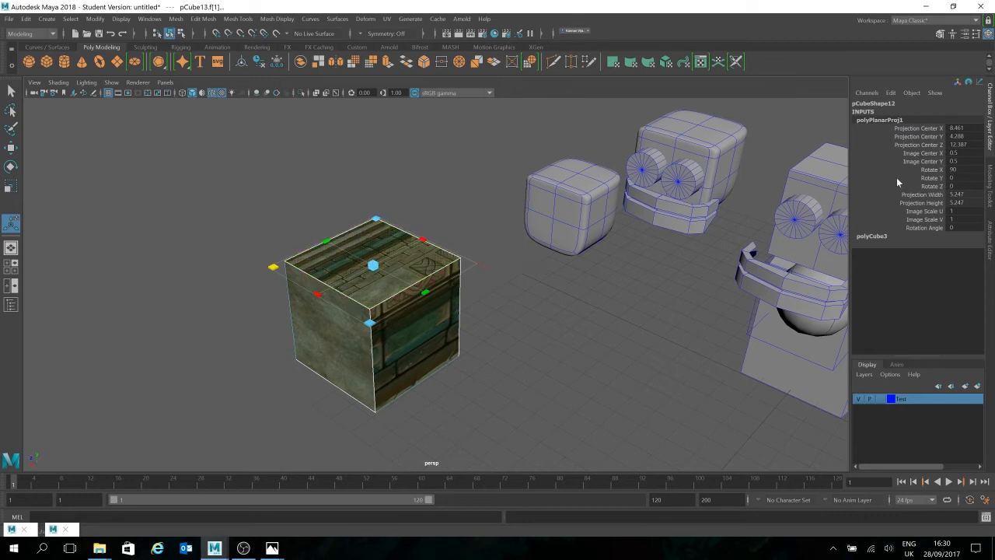
Step: Set the top face projection's Rotate Y to about -63.025 and Rotate Z to about -120.321
{"action": "left_click", "coordinate": [931, 169]}
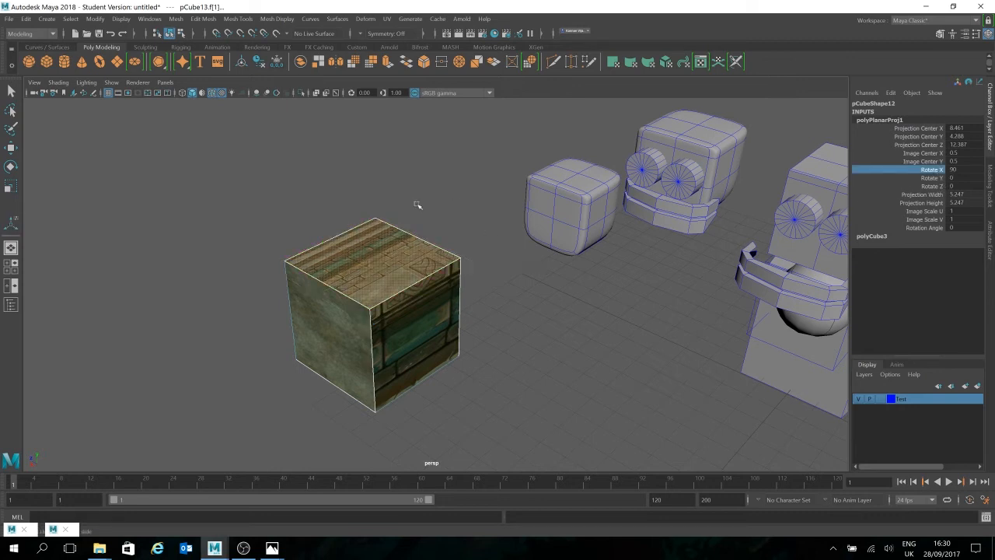
{"action": "left_click", "coordinate": [931, 178]}
{"action": "middle_click_drag", "start_coordinate": [759, 186], "coordinate": [749, 185]}
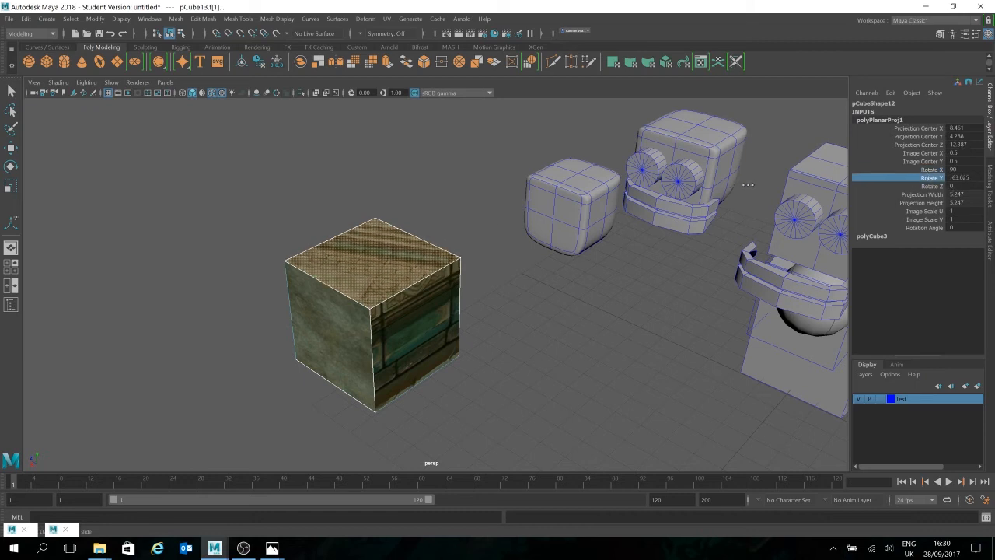
{"action": "left_click", "coordinate": [931, 186]}
{"action": "mouse_move", "coordinate": [536, 288]}
{"action": "middle_mouse_down"}
{"action": "mouse_move", "coordinate": [515, 303]}
{"action": "mouse_move", "coordinate": [538, 282]}
{"action": "middle_mouse_up"}
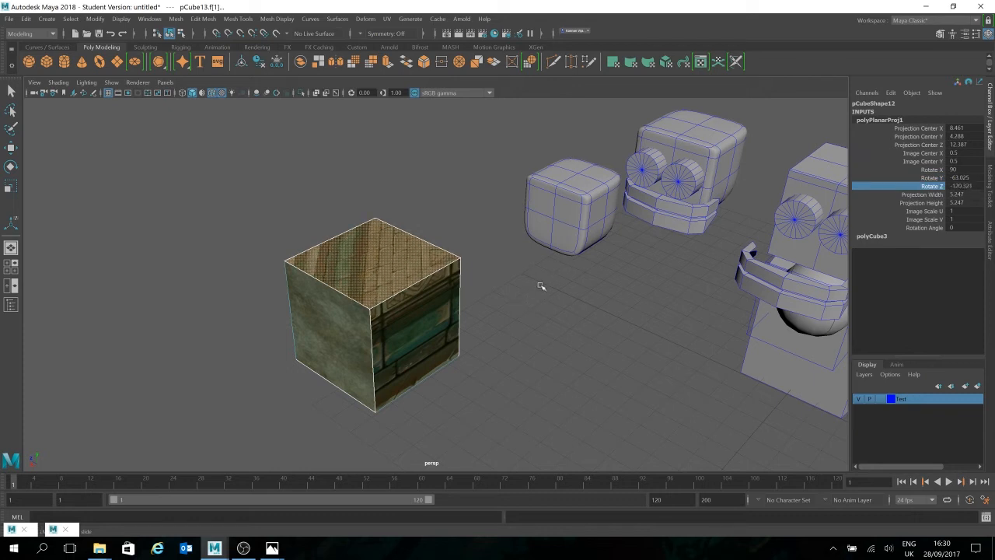
{"action": "left_click", "coordinate": [613, 357]}
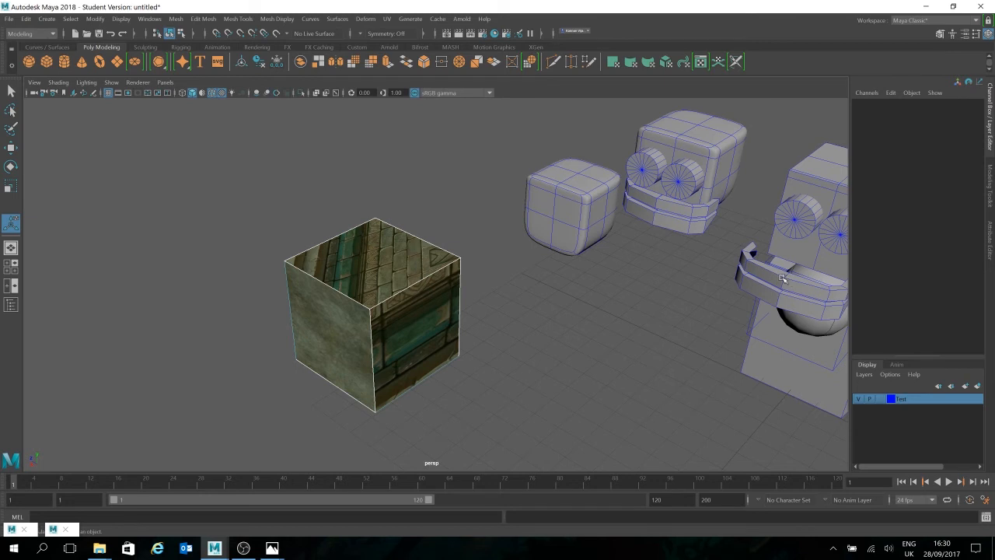
{"action": "key", "text": "ctrl+z"}
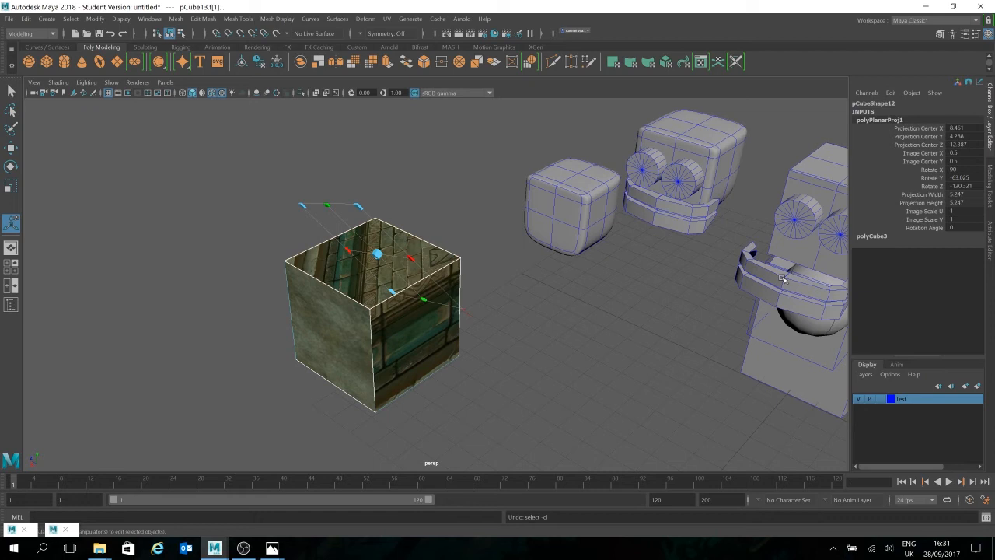
Step: Select the whole textured cube as an object and apply an automatic UV projection to it
{"action": "left_click", "coordinate": [594, 362]}
{"action": "left_click_drag", "start_coordinate": [462, 217], "coordinate": [328, 395]}
{"action": "left_click", "coordinate": [547, 324]}
{"action": "right_click_drag", "start_coordinate": [415, 311], "coordinate": [454, 244]}
{"action": "left_click", "coordinate": [503, 327]}
{"action": "left_click", "coordinate": [377, 344]}
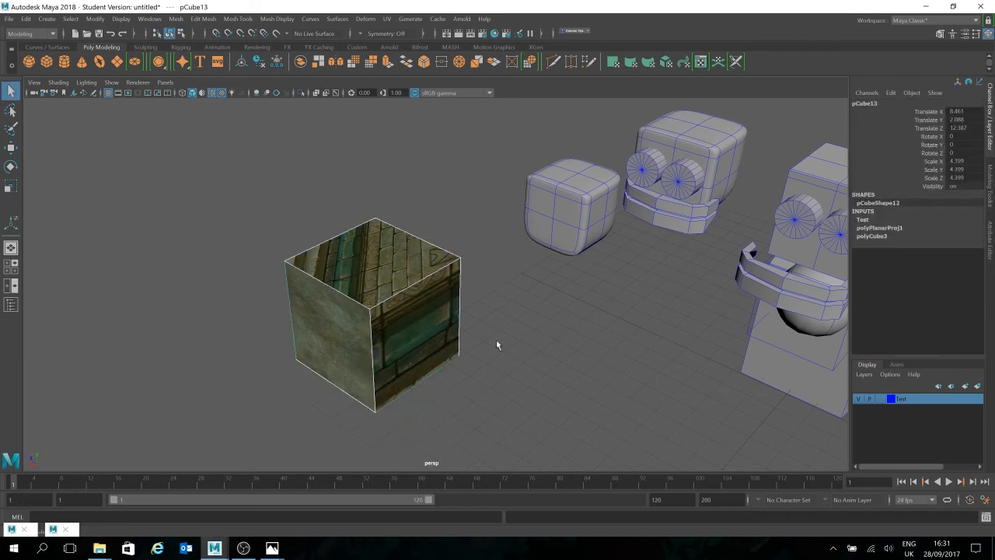
{"action": "left_click", "coordinate": [662, 65]}
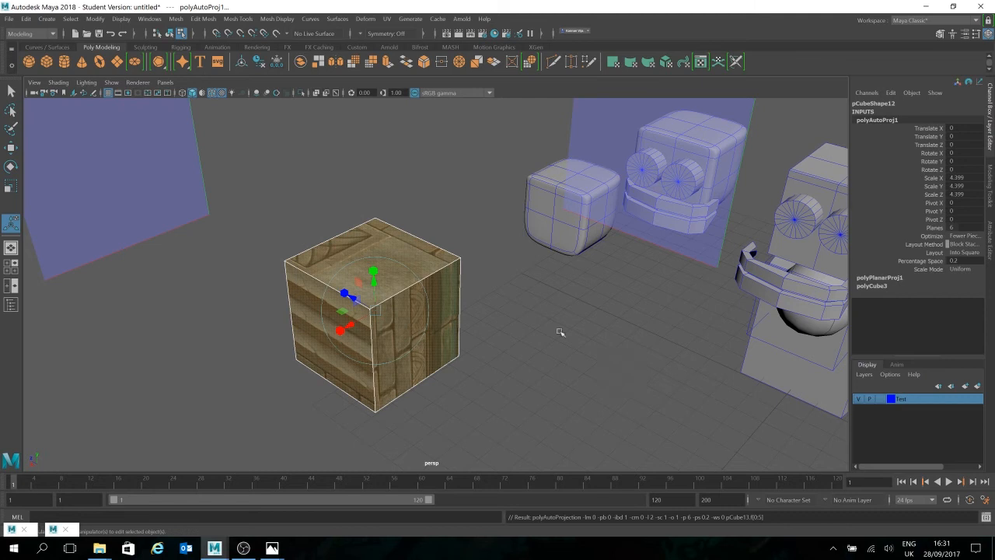
Step: Clear the selection and examine the automatically projected texture on the cube's different sides
{"action": "left_click_drag", "start_coordinate": [611, 355], "coordinate": [627, 337], "text": "alt"}
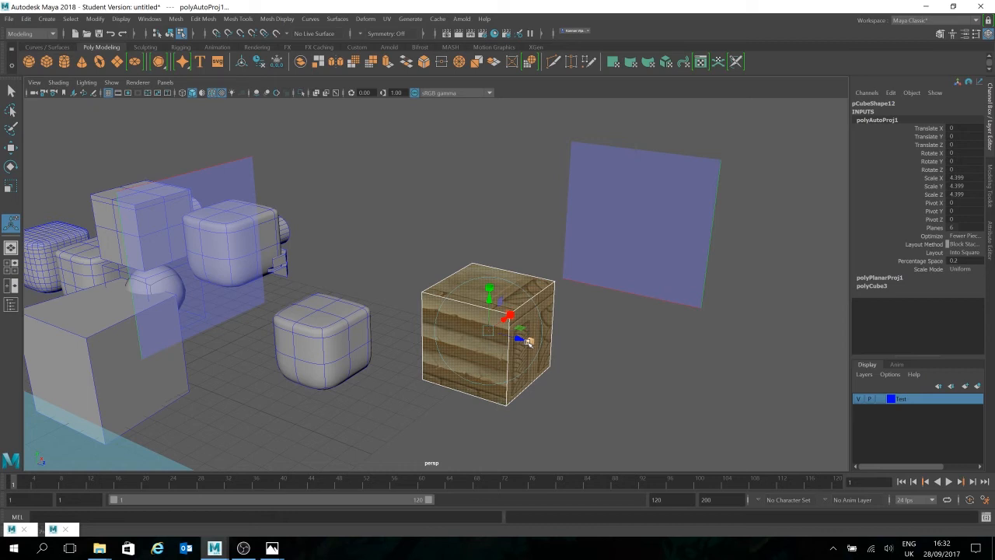
{"action": "left_click", "coordinate": [642, 362]}
{"action": "left_click_drag", "start_coordinate": [630, 349], "coordinate": [562, 366], "text": "alt"}
{"action": "left_click_drag", "start_coordinate": [559, 291], "coordinate": [532, 315], "text": "alt"}
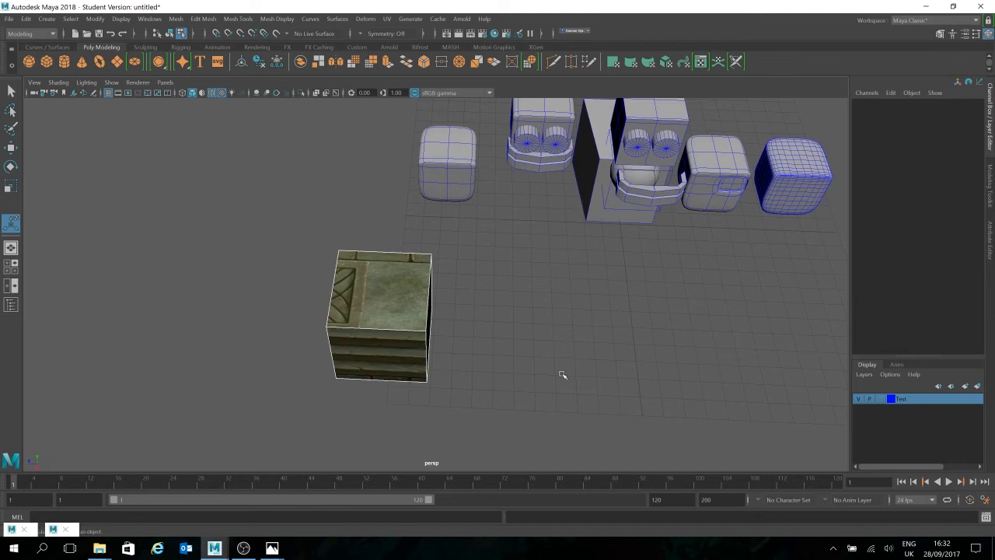
{"action": "key", "text": "w"}
{"action": "left_click", "coordinate": [347, 380]}
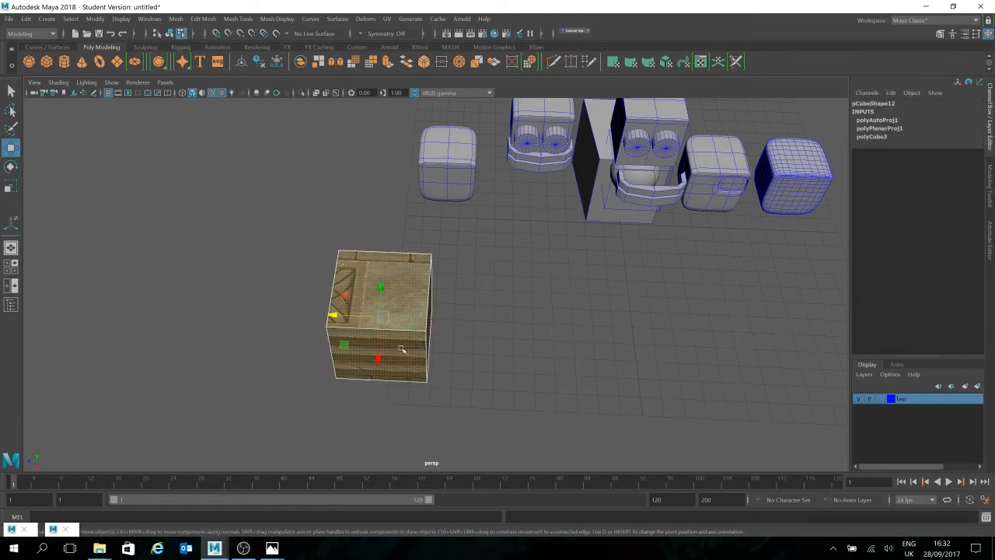
{"action": "right_click_drag", "start_coordinate": [418, 261], "coordinate": [483, 240]}
{"action": "left_click", "coordinate": [500, 340]}
{"action": "left_click_drag", "start_coordinate": [500, 340], "coordinate": [459, 326], "text": "alt"}
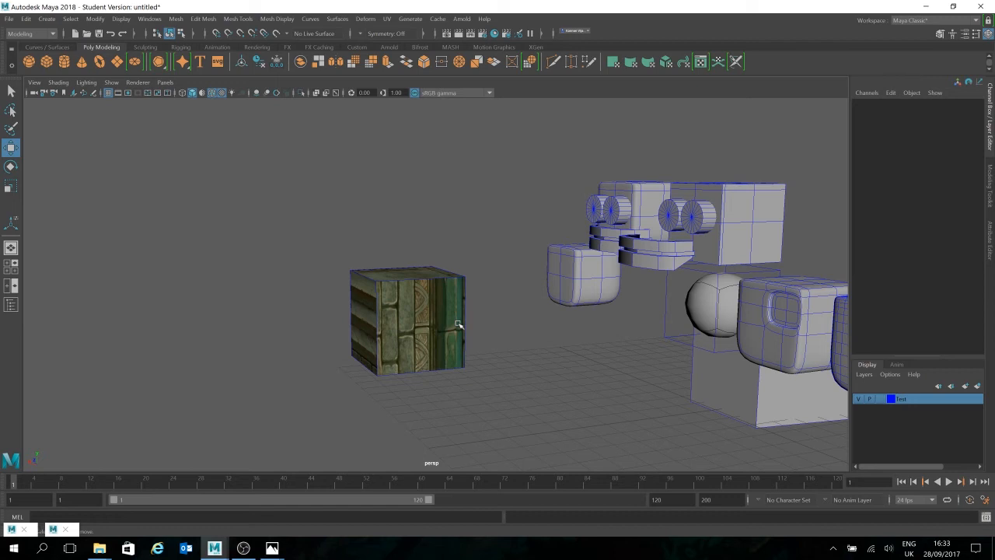
{"action": "scroll", "coordinate": [470, 298], "scroll_direction": "up", "scroll_amount": 5}
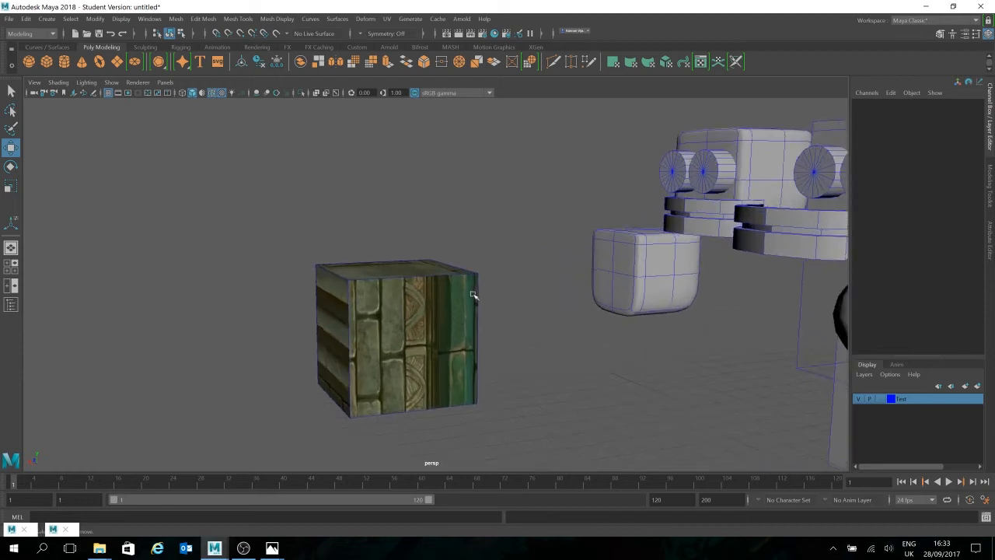
{"action": "left_click_drag", "start_coordinate": [588, 282], "coordinate": [517, 283], "text": "alt"}
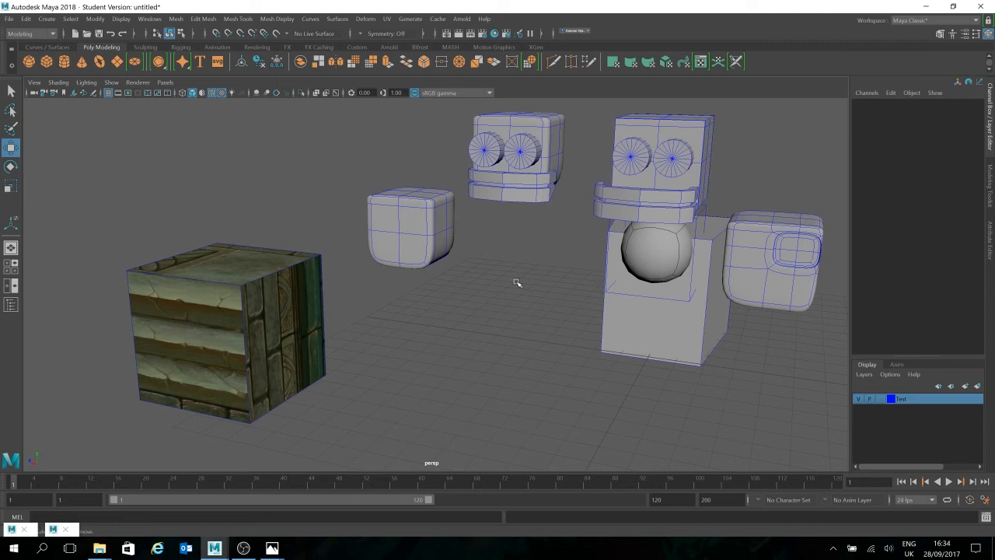
Step: Open the Render View and the render settings, and choose Maya Software as the renderer
{"action": "left_click", "coordinate": [446, 34]}
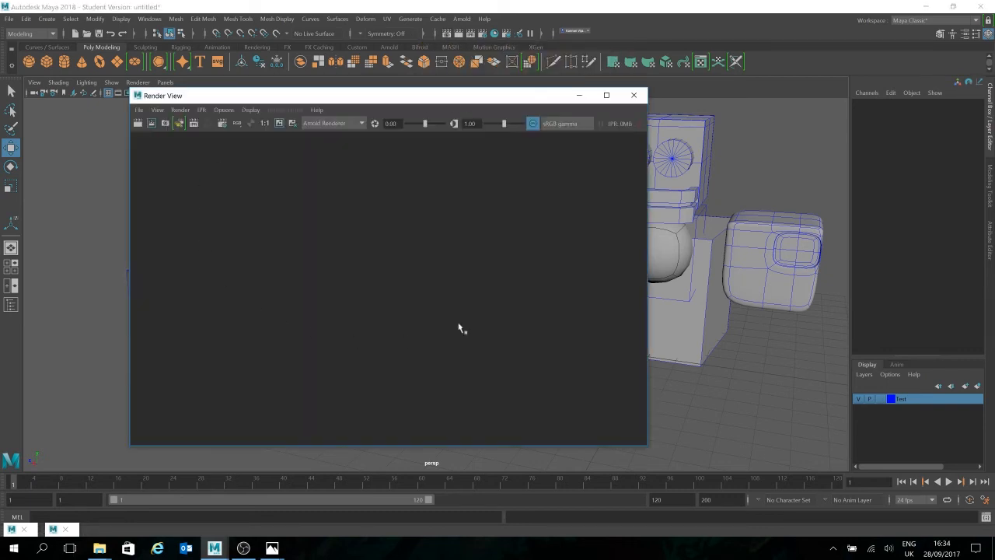
{"action": "mouse_move", "coordinate": [411, 129]}
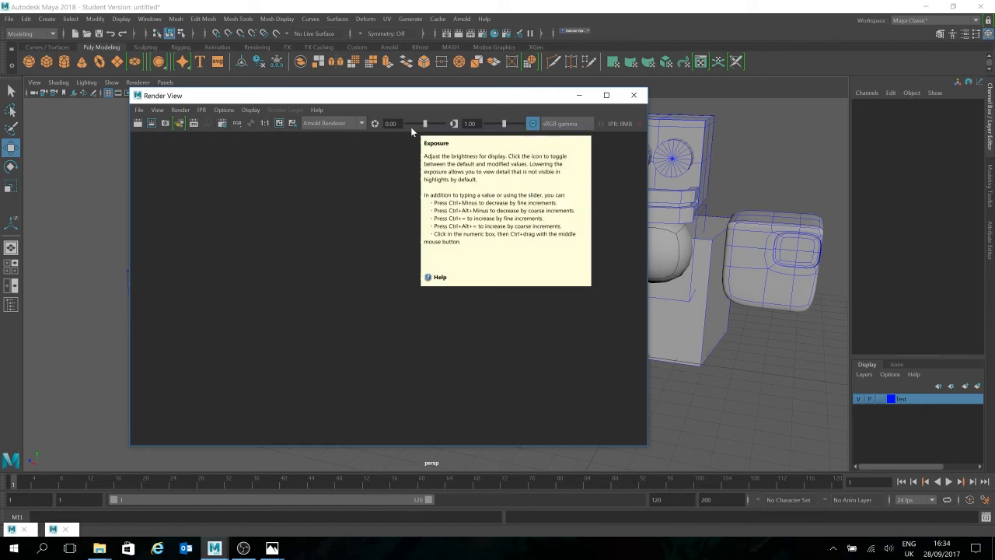
{"action": "left_click", "coordinate": [484, 36]}
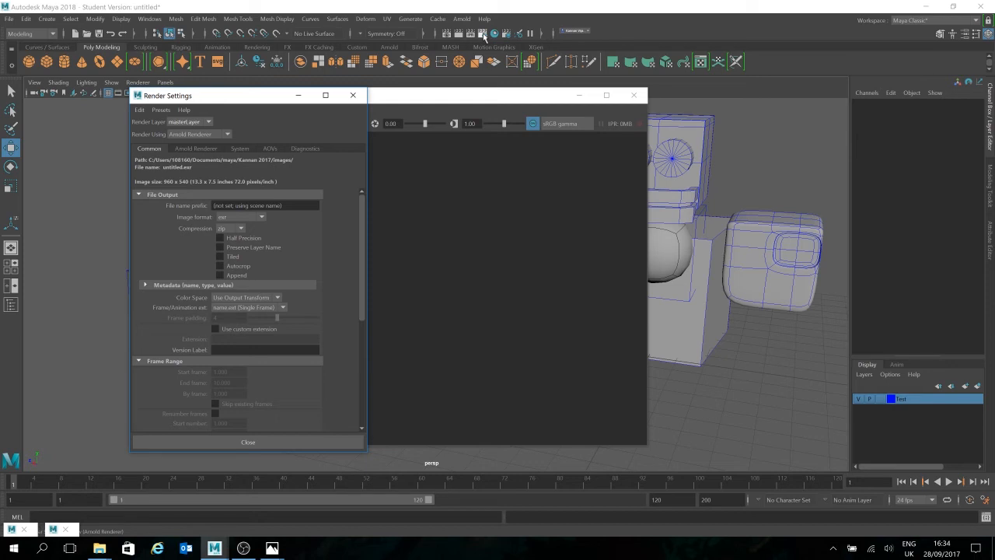
{"action": "left_click", "coordinate": [180, 136]}
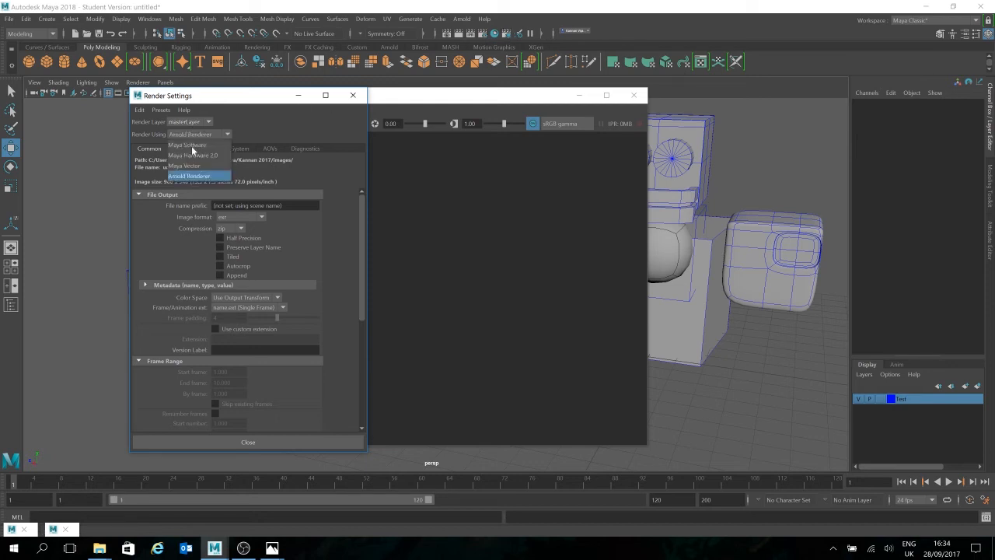
{"action": "left_click", "coordinate": [208, 145]}
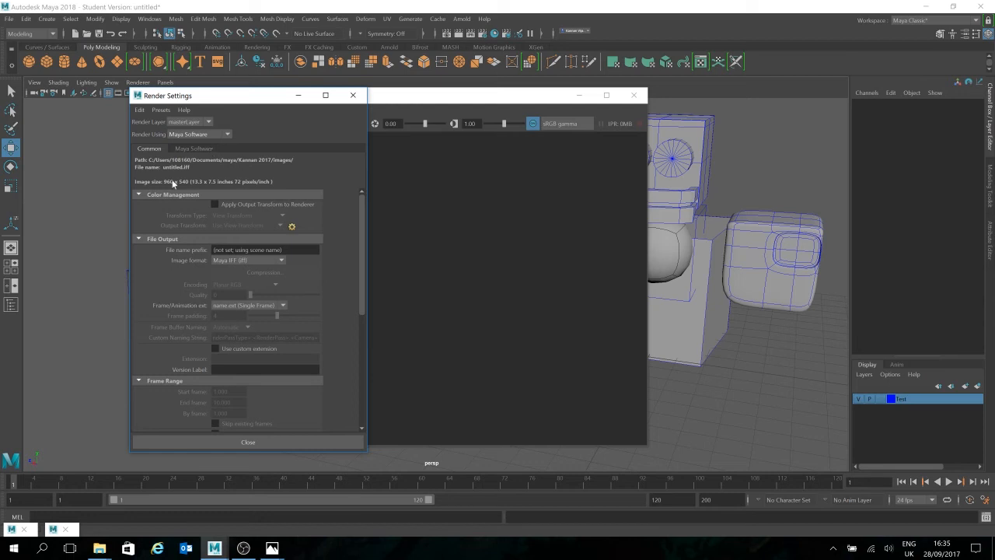
{"action": "left_click", "coordinate": [195, 148]}
{"action": "left_click", "coordinate": [150, 148]}
{"action": "left_click_drag", "start_coordinate": [361, 201], "coordinate": [331, 180]}
{"action": "left_click", "coordinate": [218, 136]}
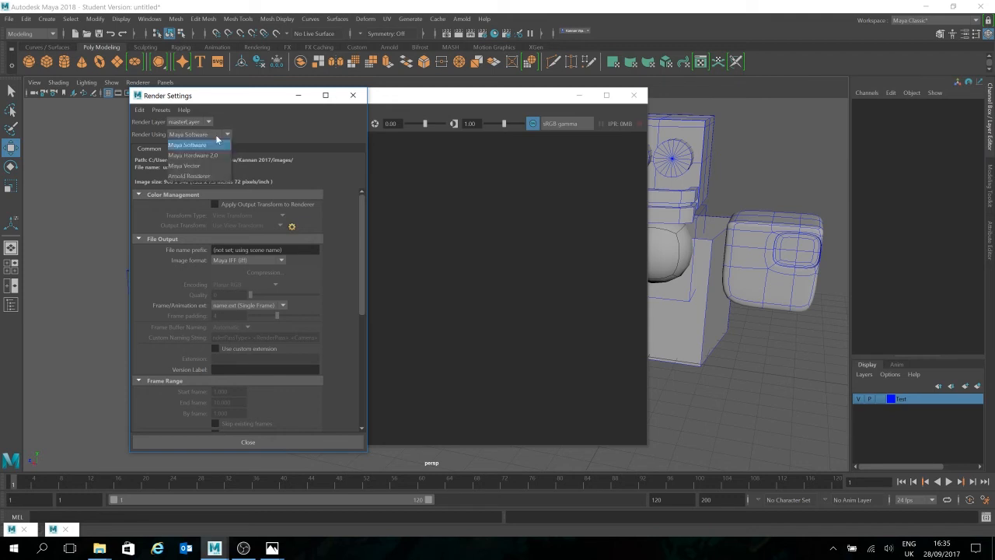
{"action": "left_click", "coordinate": [218, 145]}
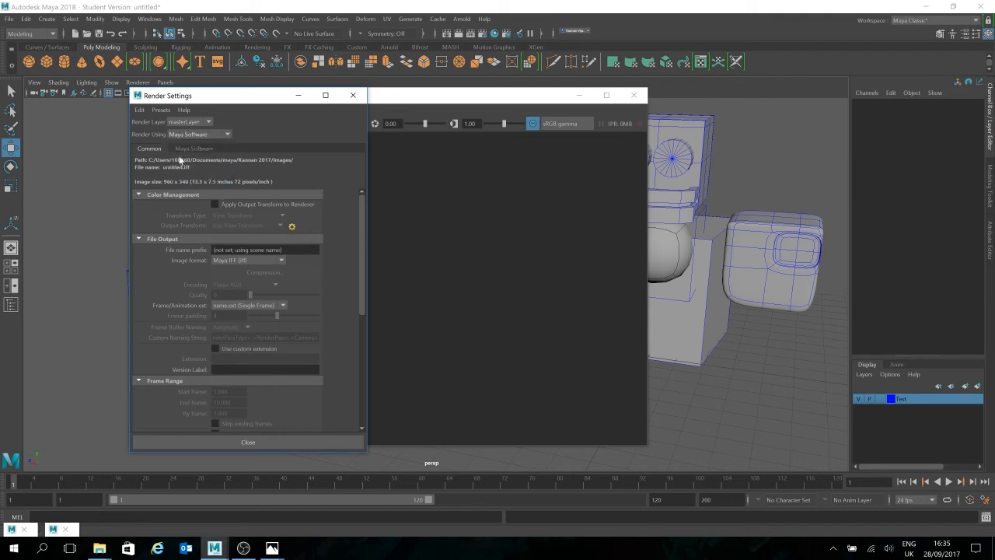
Step: Set the Maya Software anti-aliasing quality to Production quality
{"action": "left_click", "coordinate": [196, 148]}
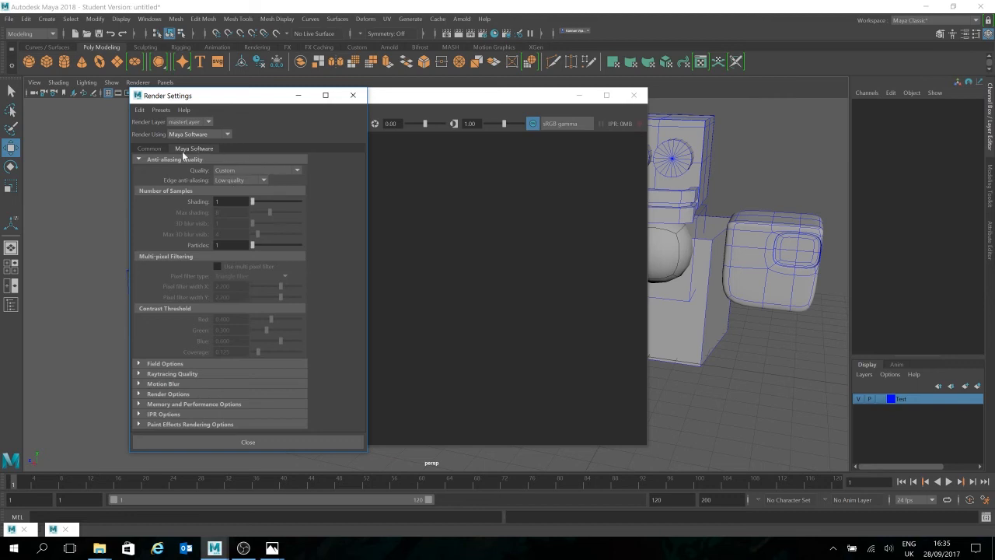
{"action": "left_click", "coordinate": [293, 171]}
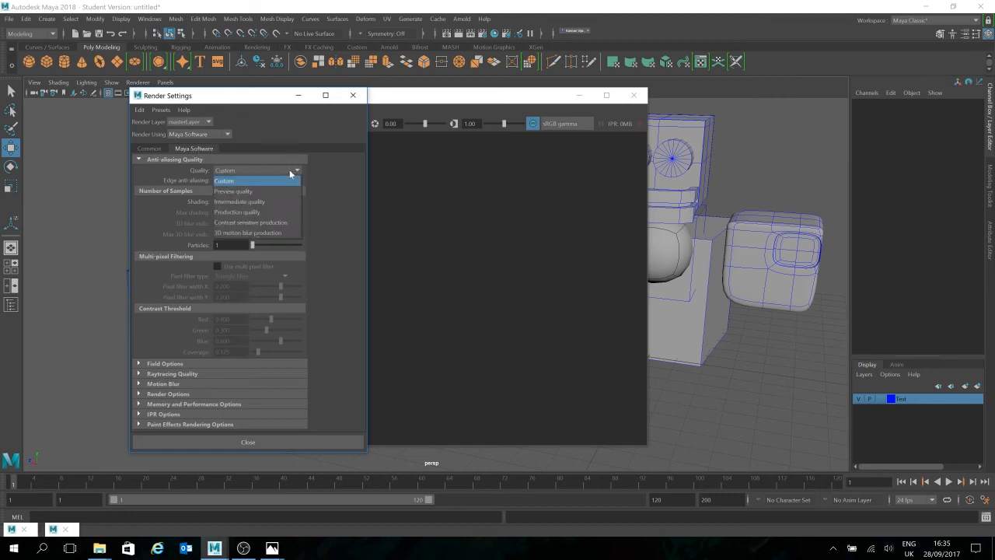
{"action": "left_click", "coordinate": [247, 214]}
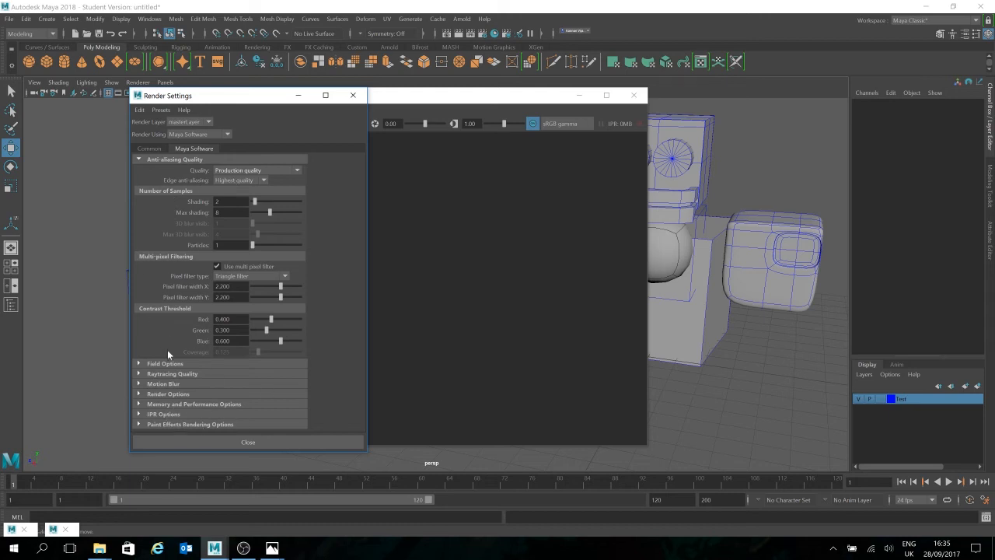
Step: Review the available image size presets in the common render settings, keeping HD 540
{"action": "left_click", "coordinate": [150, 149]}
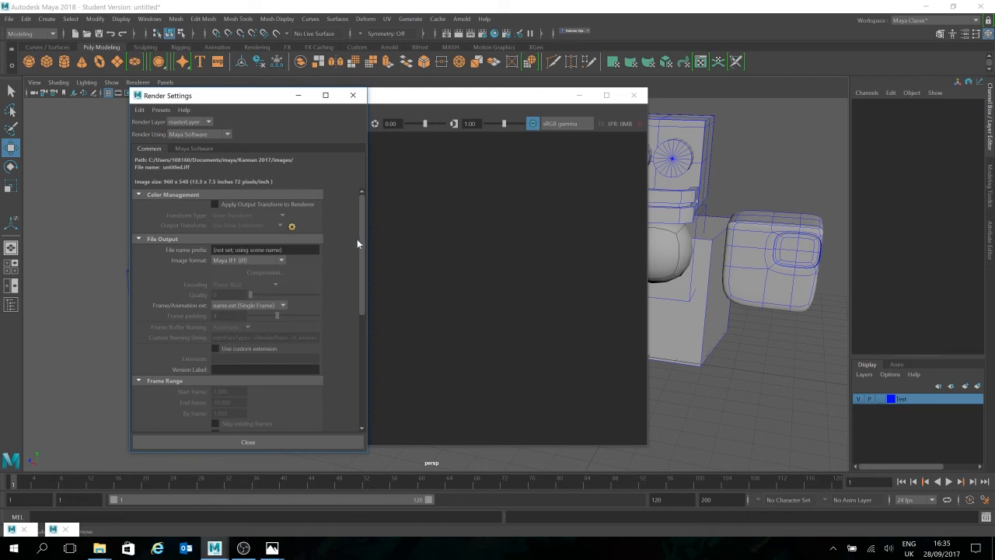
{"action": "left_click_drag", "start_coordinate": [362, 232], "coordinate": [359, 360]}
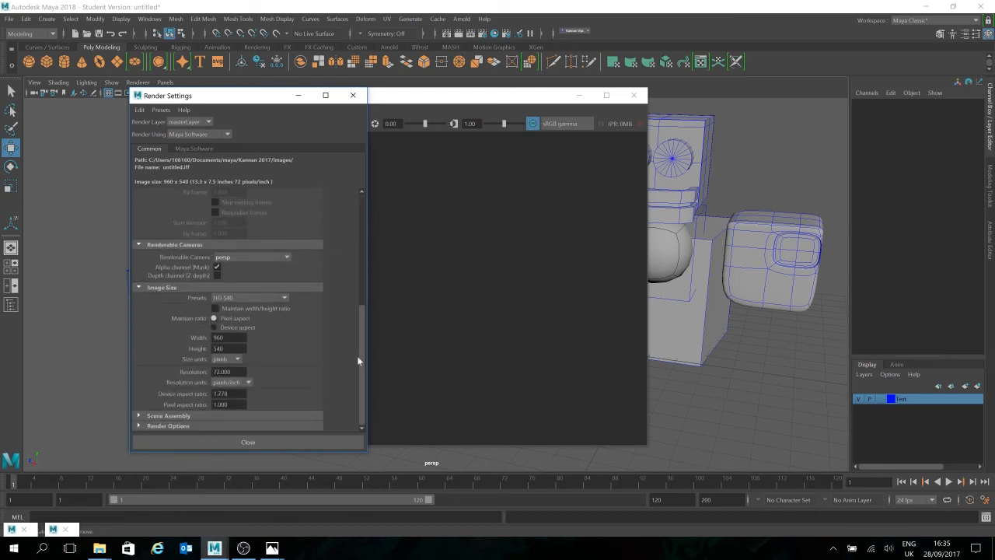
{"action": "left_click", "coordinate": [239, 298]}
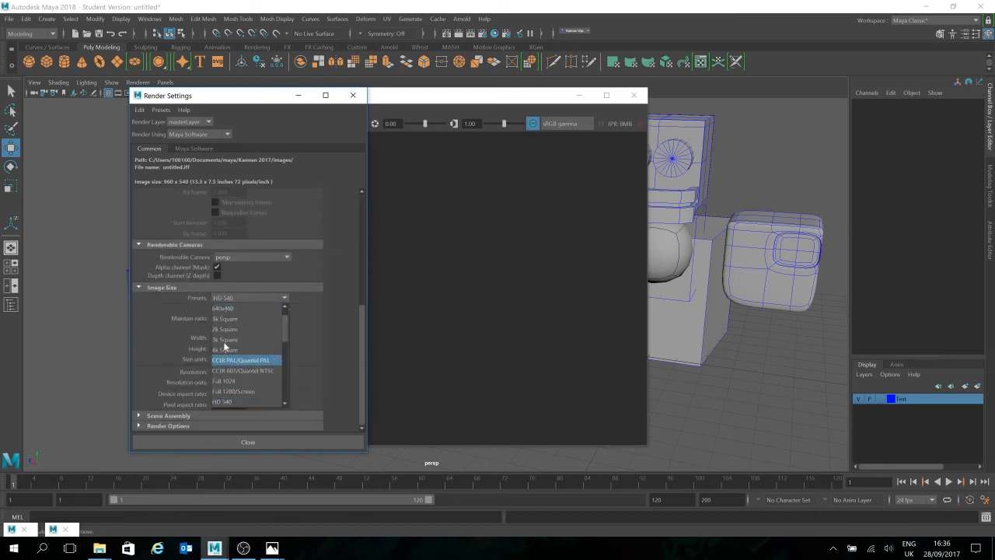
{"action": "left_click_drag", "start_coordinate": [286, 339], "coordinate": [281, 390]}
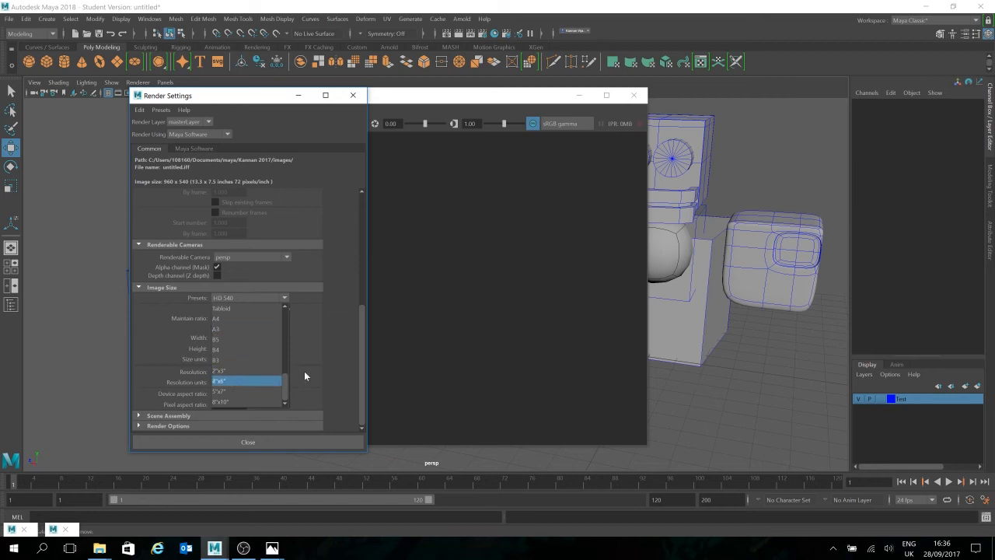
{"action": "left_click_drag", "start_coordinate": [287, 378], "coordinate": [293, 318]}
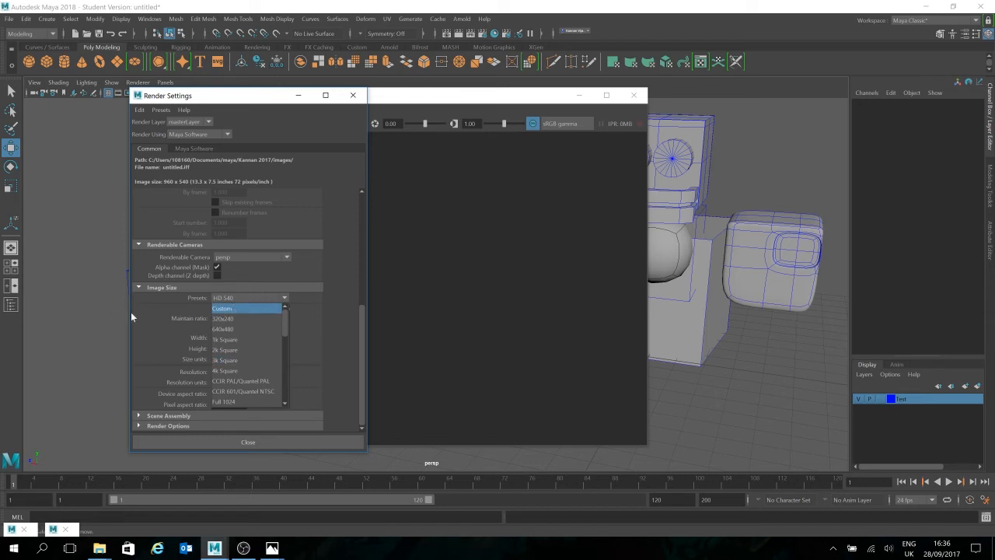
{"action": "left_click", "coordinate": [202, 315]}
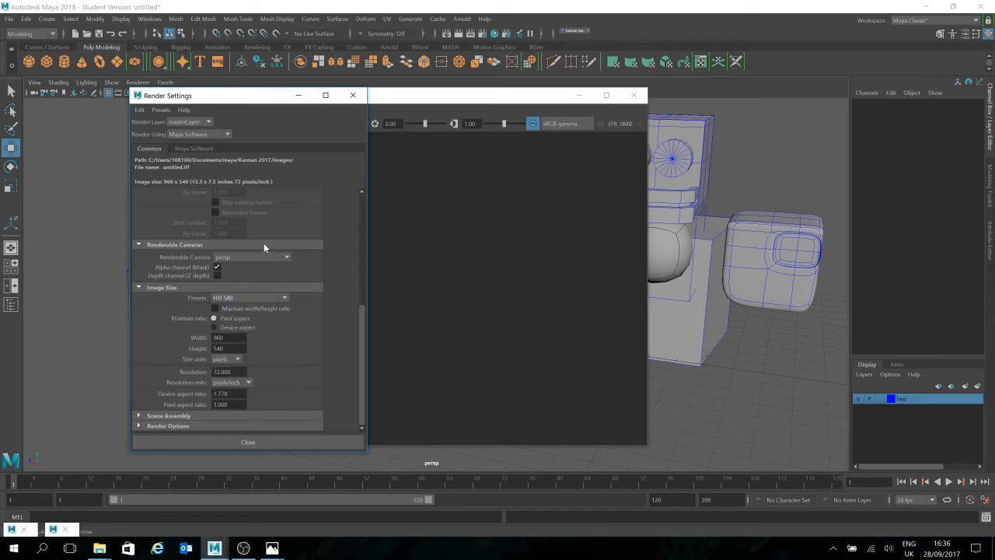
Step: Render the current perspective view of the scene in the Render View
{"action": "left_click", "coordinate": [398, 178]}
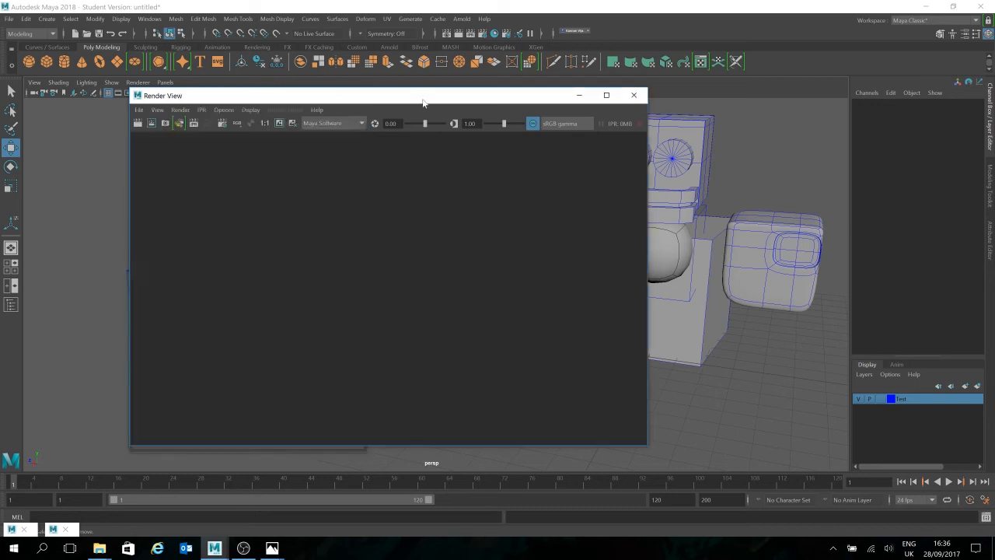
{"action": "left_click", "coordinate": [139, 123]}
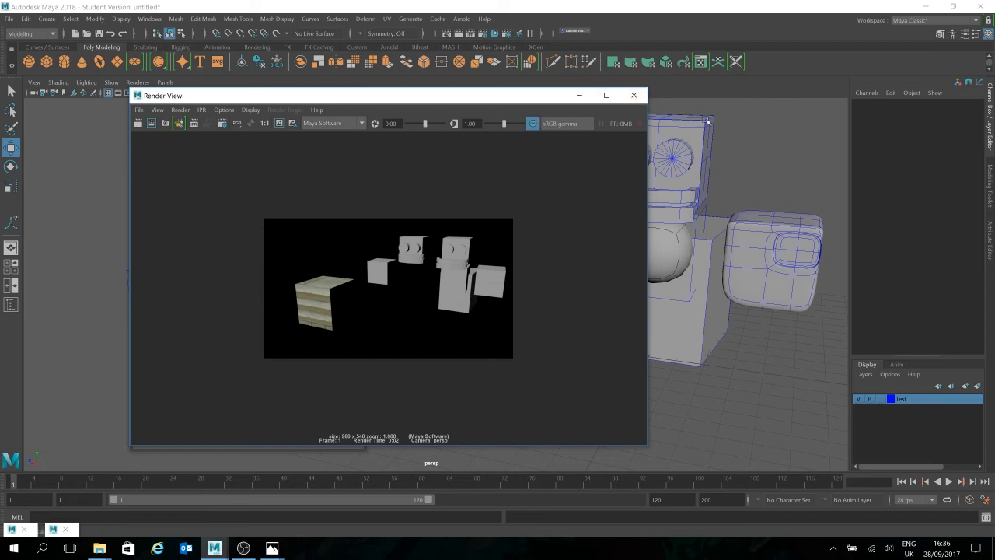
Step: Render the scene from a new angle facing the textured cube, and inspect the rendered image up close
{"action": "left_click", "coordinate": [635, 95]}
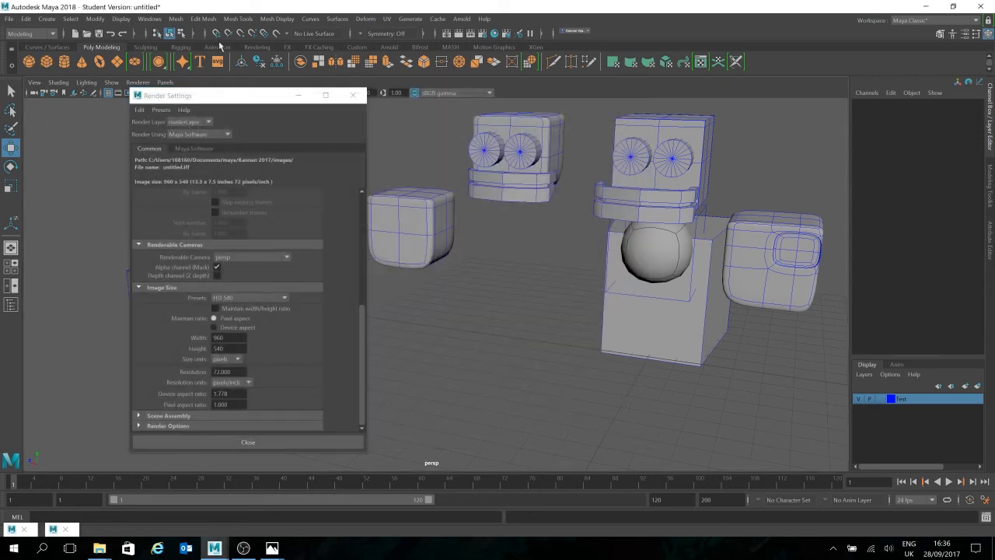
{"action": "left_click", "coordinate": [259, 47]}
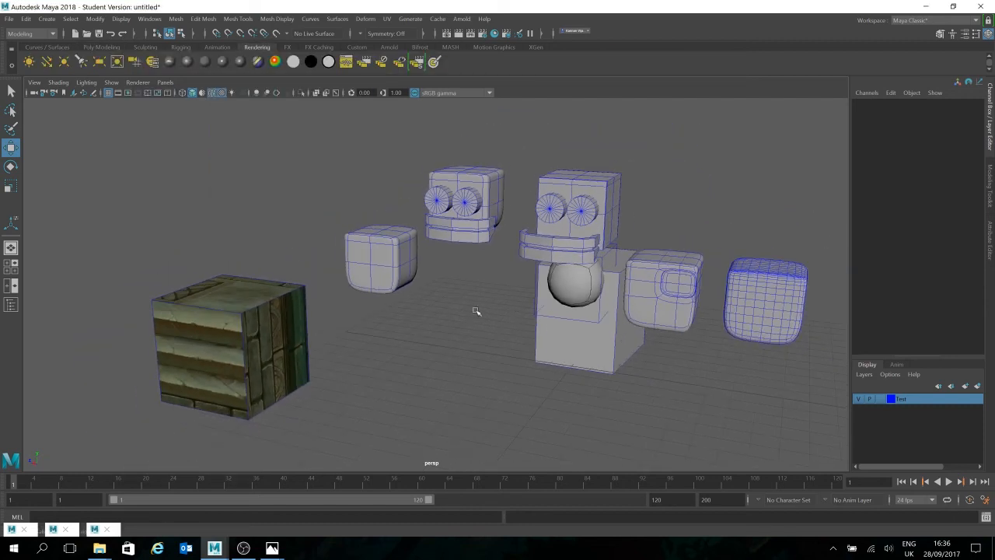
{"action": "left_click_drag", "start_coordinate": [476, 311], "coordinate": [541, 265], "text": "alt"}
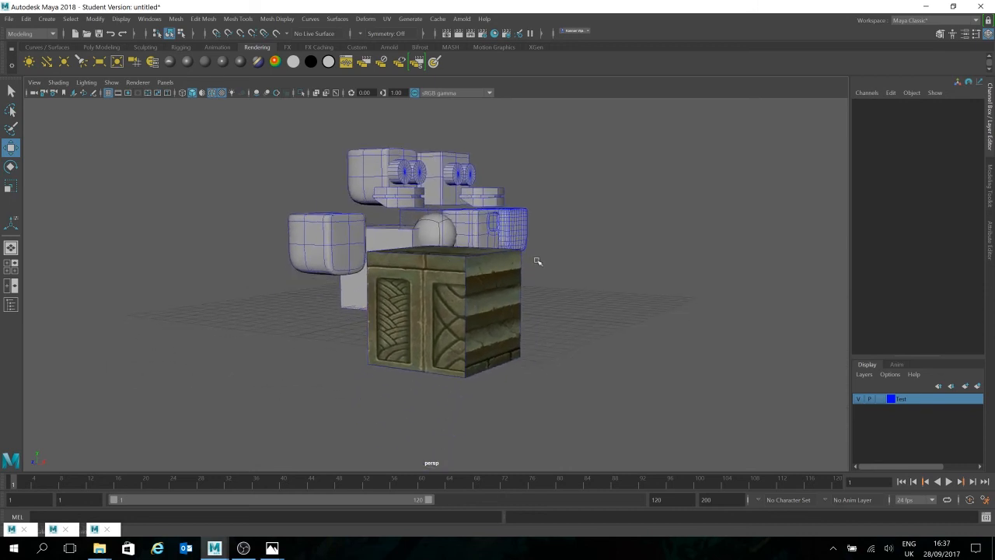
{"action": "left_click", "coordinate": [464, 34]}
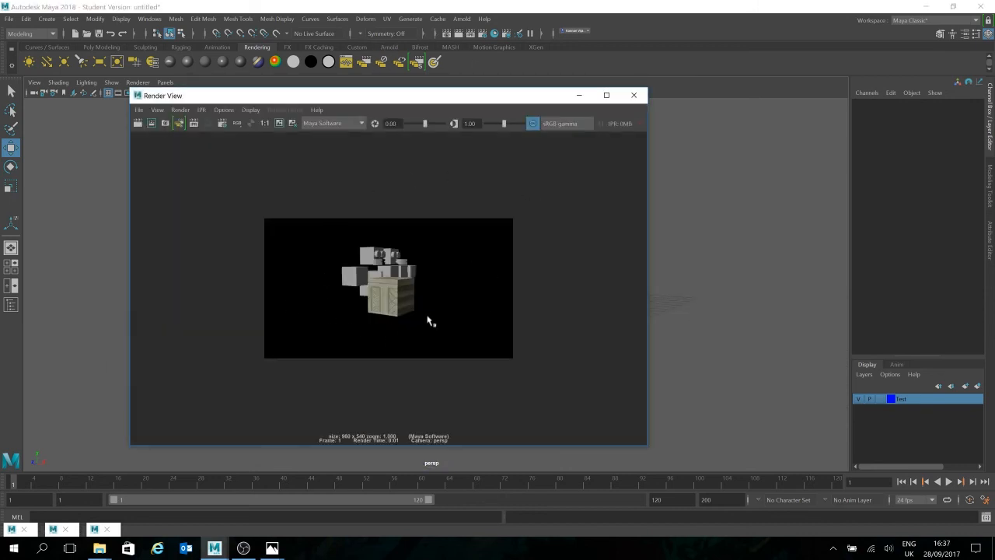
{"action": "scroll", "coordinate": [378, 318], "scroll_direction": "up", "scroll_amount": 5}
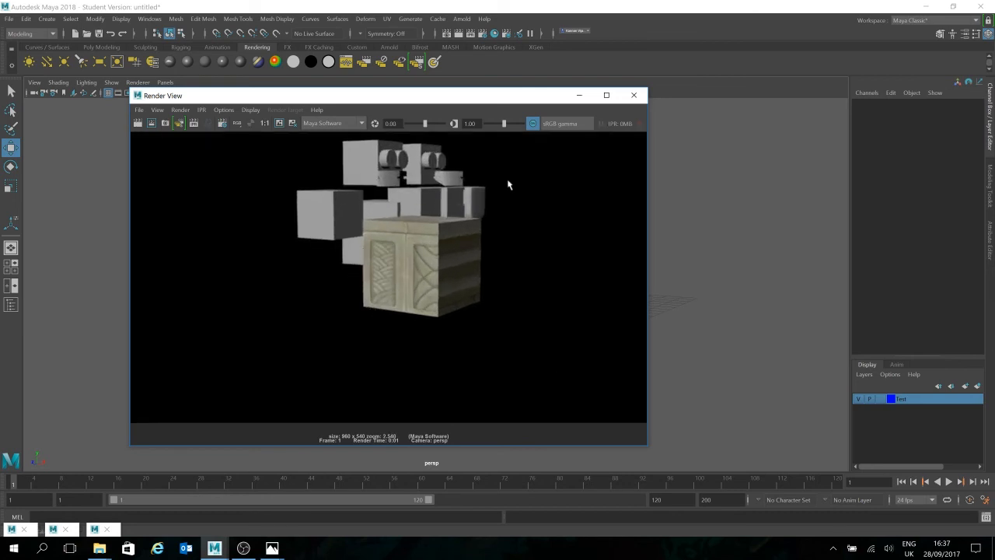
{"action": "scroll", "coordinate": [482, 244], "scroll_direction": "down", "scroll_amount": 3}
{"action": "left_click", "coordinate": [634, 95]}
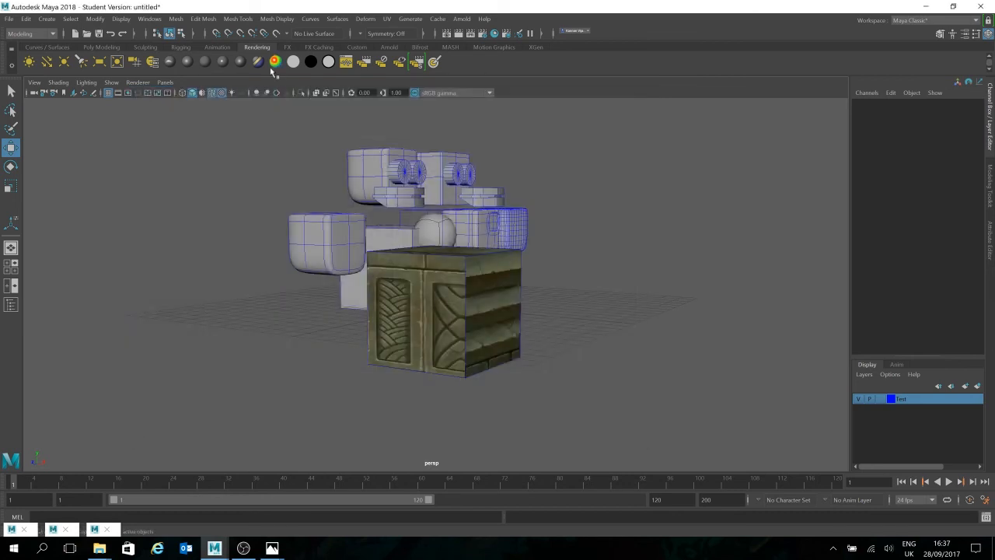
Step: Create a directional light and move it to about 4.4 in Y and 17.1 in Z
{"action": "left_click_drag", "start_coordinate": [534, 189], "coordinate": [285, 156], "text": "alt"}
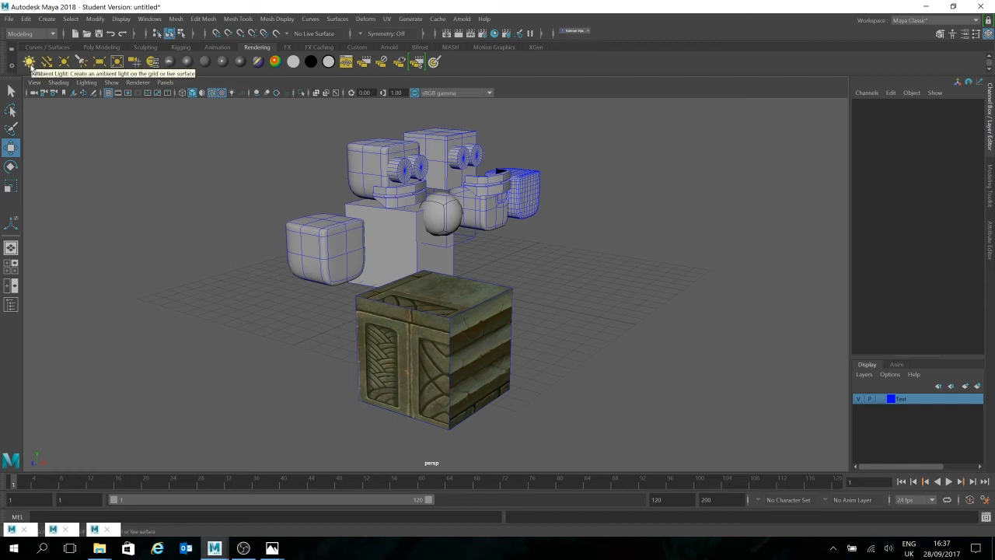
{"action": "left_click", "coordinate": [46, 62]}
{"action": "left_click_drag", "start_coordinate": [440, 271], "coordinate": [420, 184]}
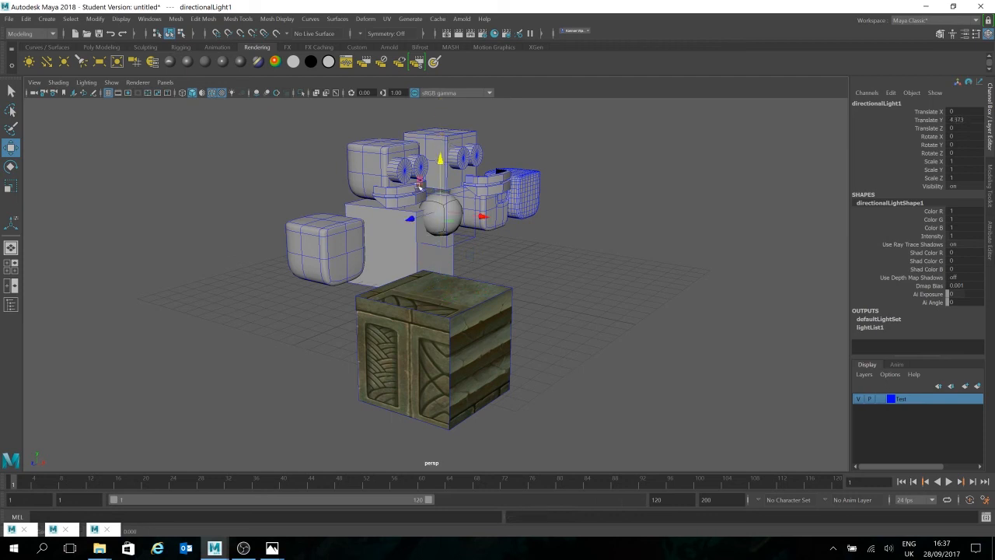
{"action": "left_click_drag", "start_coordinate": [410, 218], "coordinate": [178, 269]}
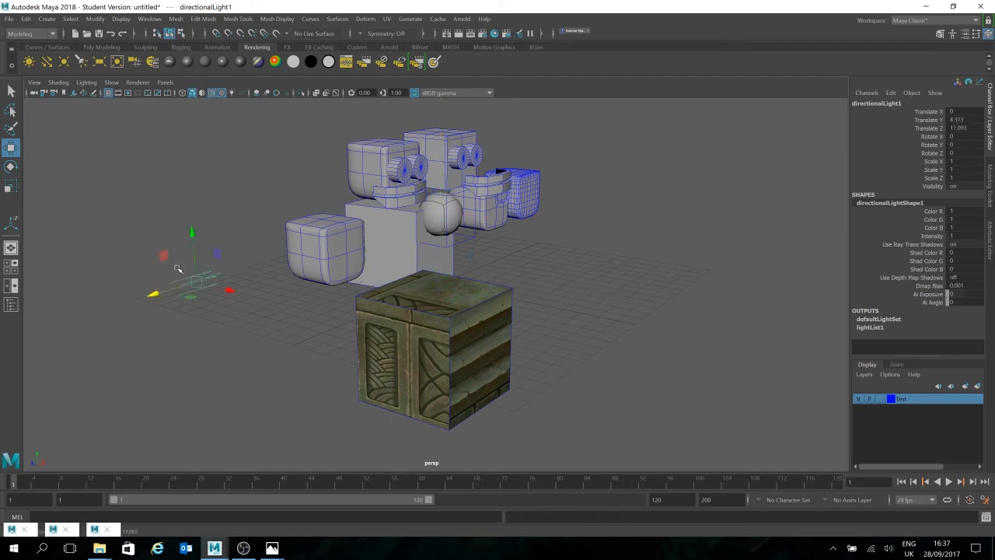
Step: Scale the directional light uniformly to about 6.2 and display the viewport with scene lighting
{"action": "key", "text": "r"}
{"action": "left_click_drag", "start_coordinate": [197, 282], "coordinate": [343, 262]}
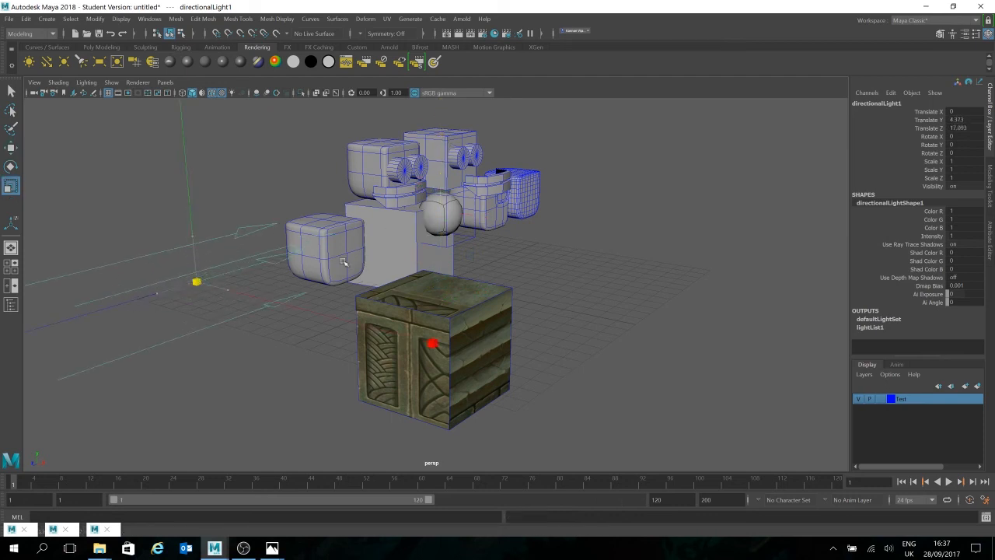
{"action": "key", "text": "7"}
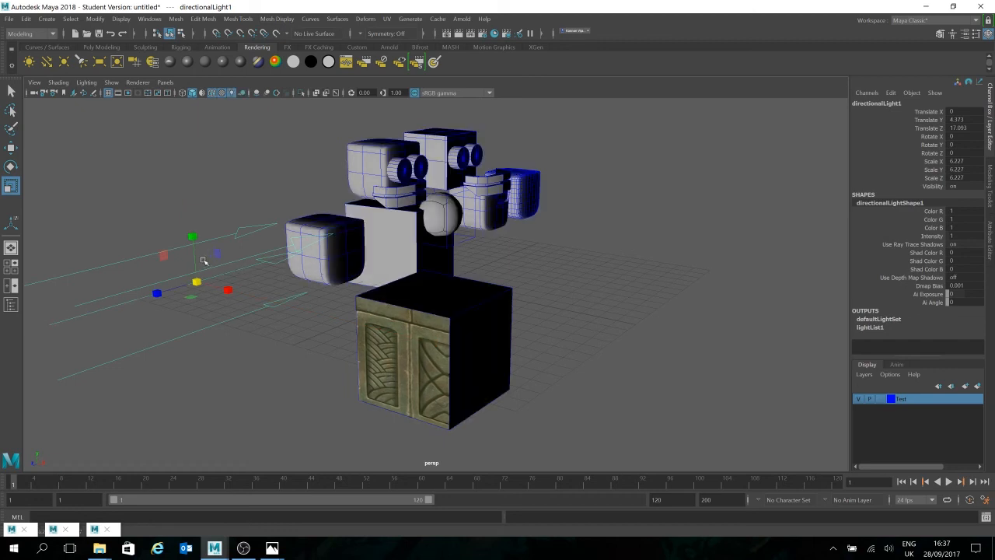
Step: Move the directional light beside the textured cube, to about 15.2 in X and 12.8 in Z
{"action": "key", "text": "e"}
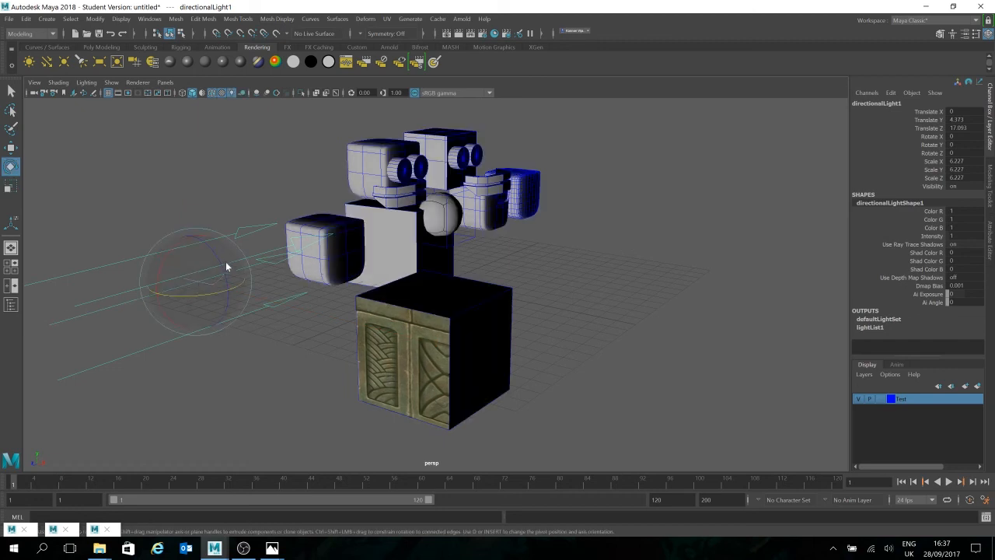
{"action": "left_click", "coordinate": [173, 264]}
{"action": "right_click", "coordinate": [167, 255]}
{"action": "key", "text": "w"}
{"action": "left_click_drag", "start_coordinate": [345, 321], "coordinate": [322, 318], "text": "alt"}
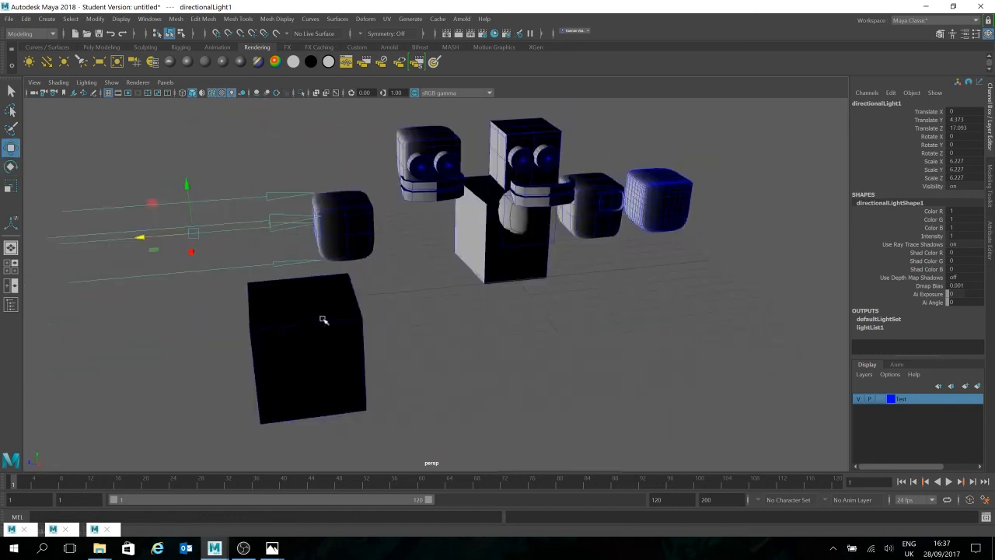
{"action": "left_click_drag", "start_coordinate": [172, 236], "coordinate": [339, 413]}
Step: Rotate the directional light to about -68.5 in X, -11.9 in Y and -58.5 in Z so it shines on the cube and characters
{"action": "key", "text": "e"}
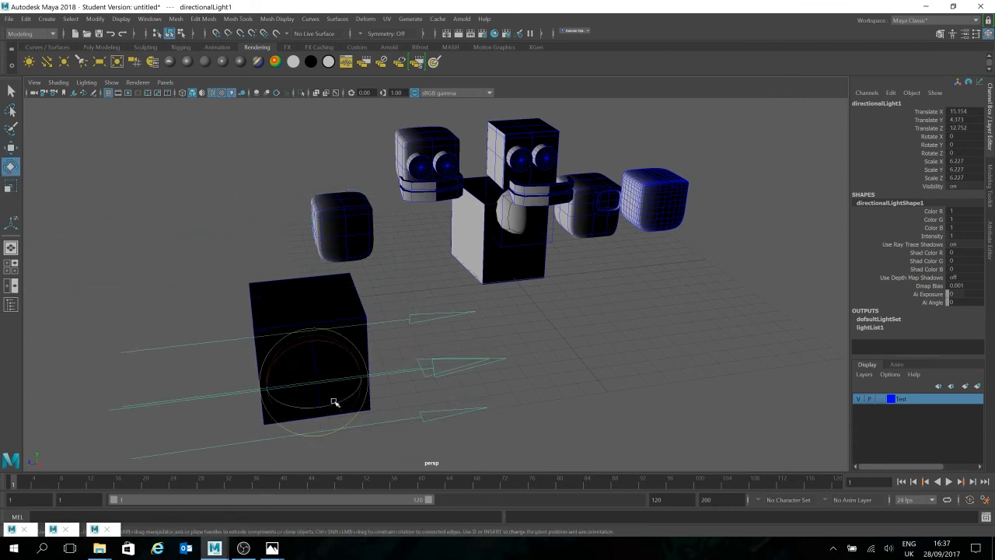
{"action": "left_click_drag", "start_coordinate": [338, 402], "coordinate": [381, 378]}
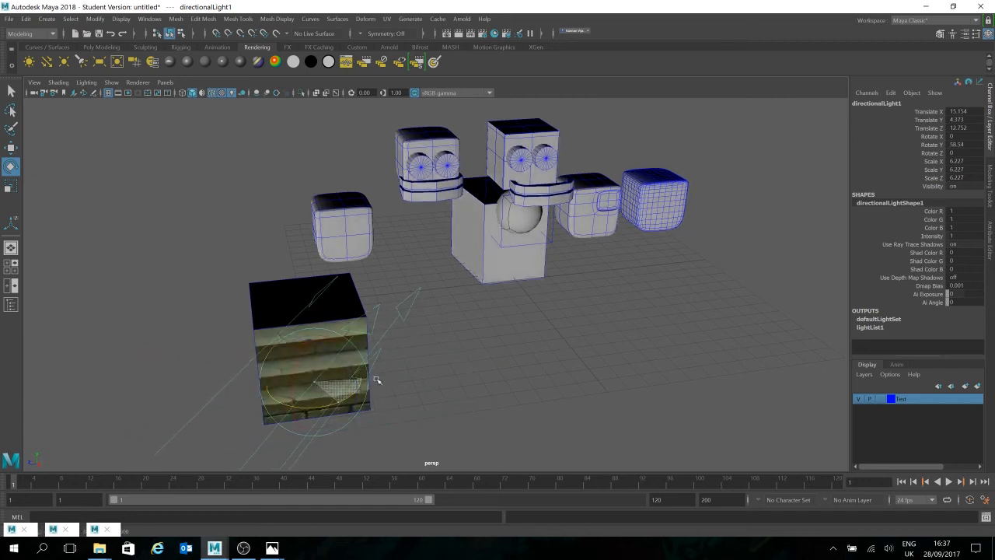
{"action": "mouse_move", "coordinate": [321, 386]}
{"action": "left_mouse_down"}
{"action": "mouse_move", "coordinate": [309, 356]}
{"action": "mouse_move", "coordinate": [292, 388]}
{"action": "mouse_move", "coordinate": [329, 362]}
{"action": "mouse_move", "coordinate": [340, 394]}
{"action": "mouse_move", "coordinate": [327, 396]}
{"action": "left_mouse_up"}
{"action": "mouse_move", "coordinate": [511, 372]}
{"action": "left_mouse_down", "text": "alt"}
{"action": "mouse_move", "coordinate": [490, 368]}
{"action": "mouse_move", "coordinate": [527, 373]}
{"action": "left_mouse_up", "text": "alt"}
Step: Render the scene lit by the directional light from a wider view, and close the Render View
{"action": "scroll", "coordinate": [527, 373], "scroll_direction": "down", "scroll_amount": 4}
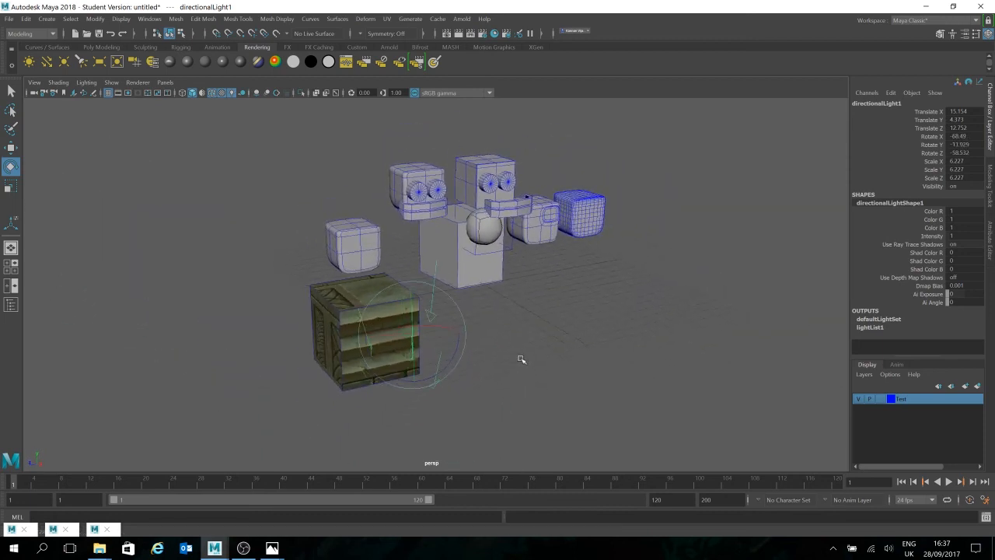
{"action": "left_click", "coordinate": [461, 36]}
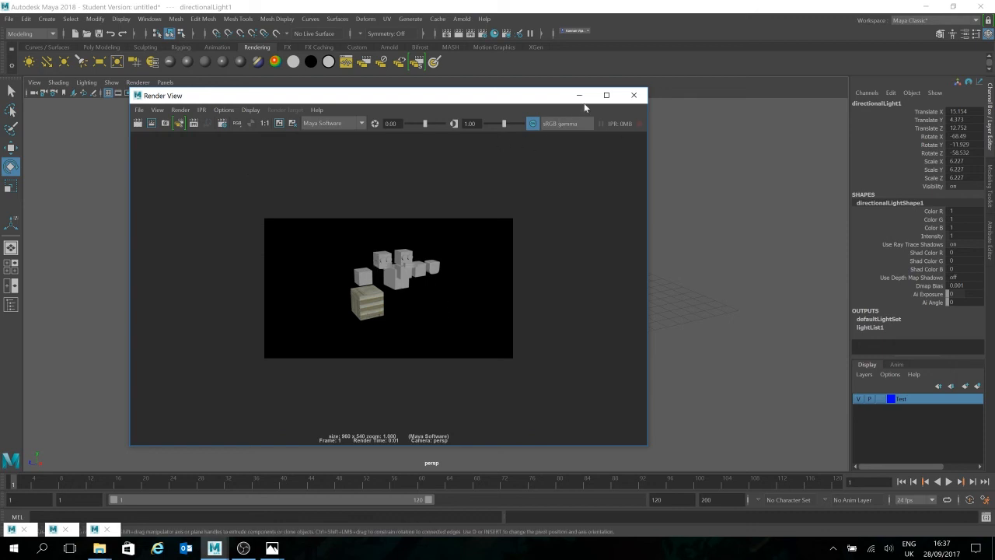
{"action": "left_click", "coordinate": [633, 95]}
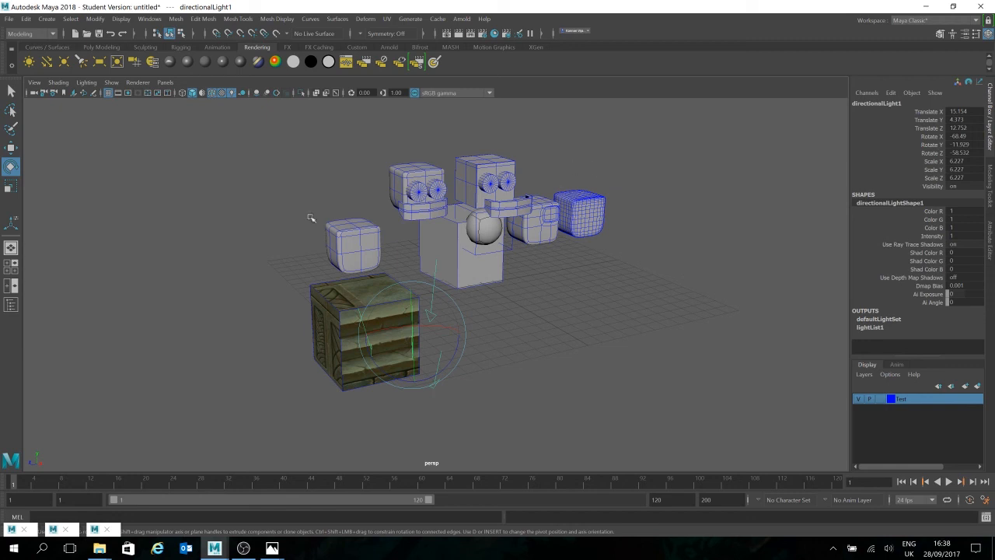
Step: Create a polygon sphere and a polygon cylinder at the origin
{"action": "left_click", "coordinate": [589, 356]}
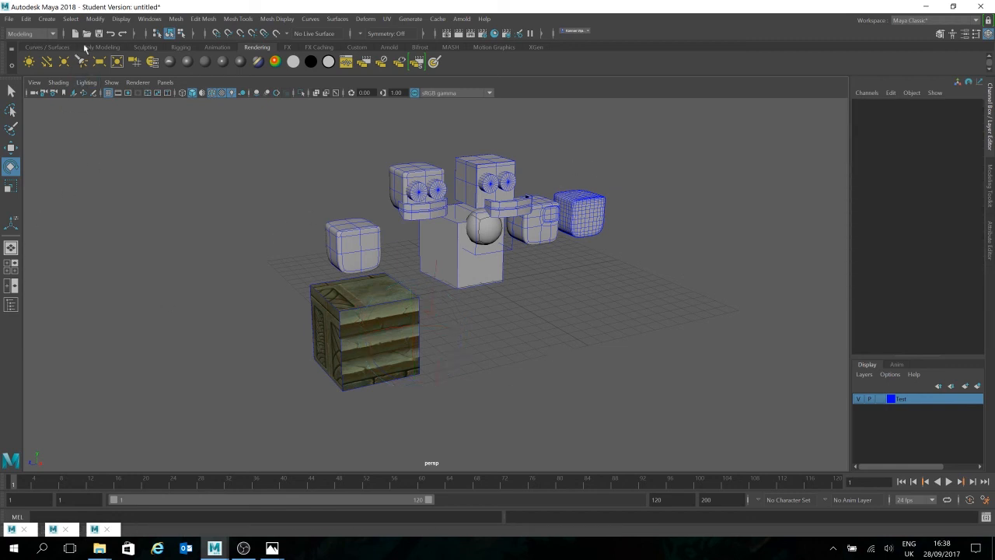
{"action": "left_click", "coordinate": [98, 47]}
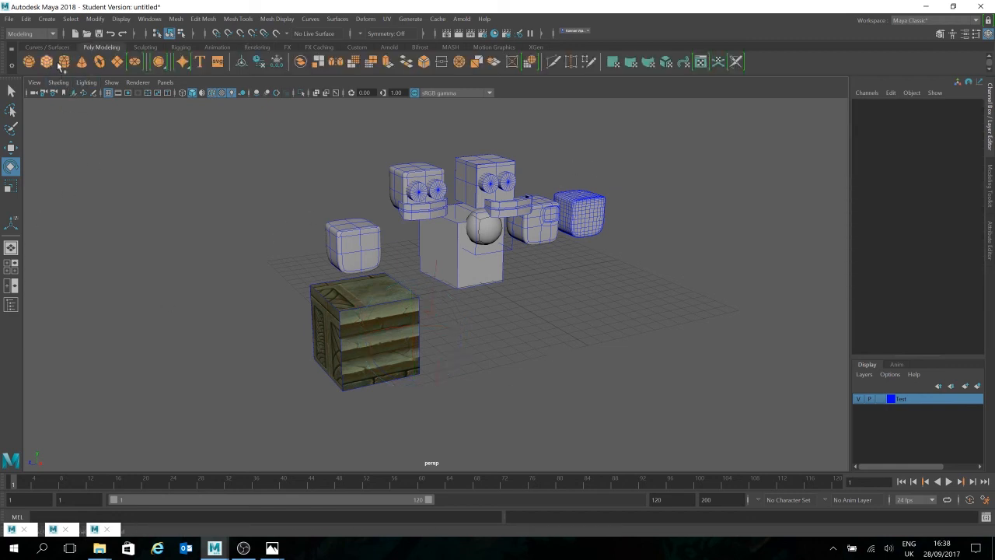
{"action": "left_click", "coordinate": [28, 61]}
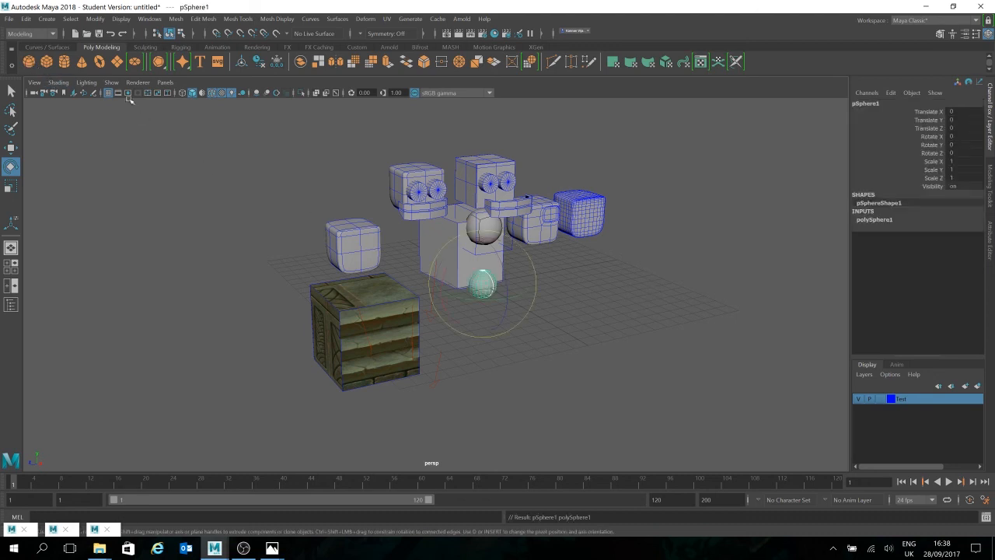
{"action": "left_click", "coordinate": [64, 61]}
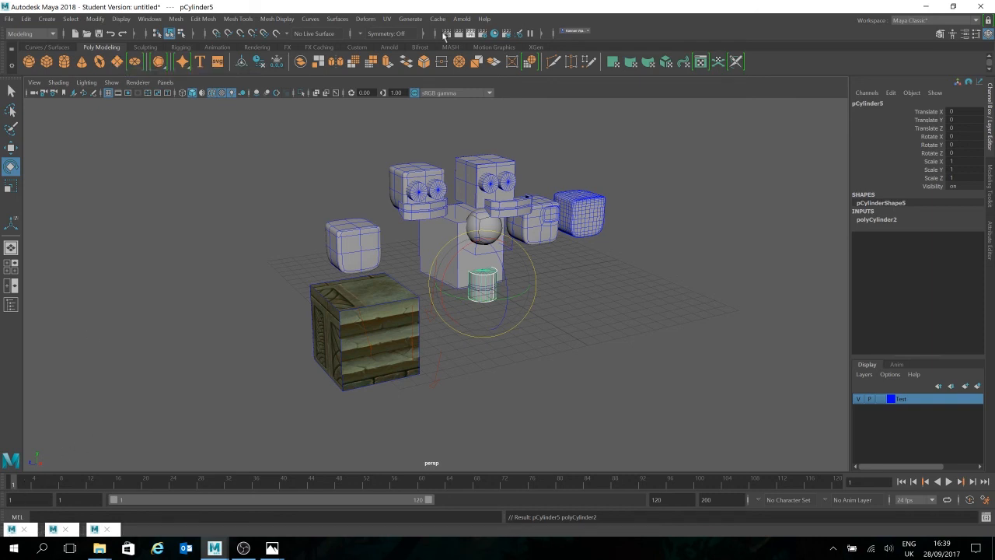
Step: Look over the Hypershade window and the Render View's image-saving options without saving an image
{"action": "left_click", "coordinate": [494, 33]}
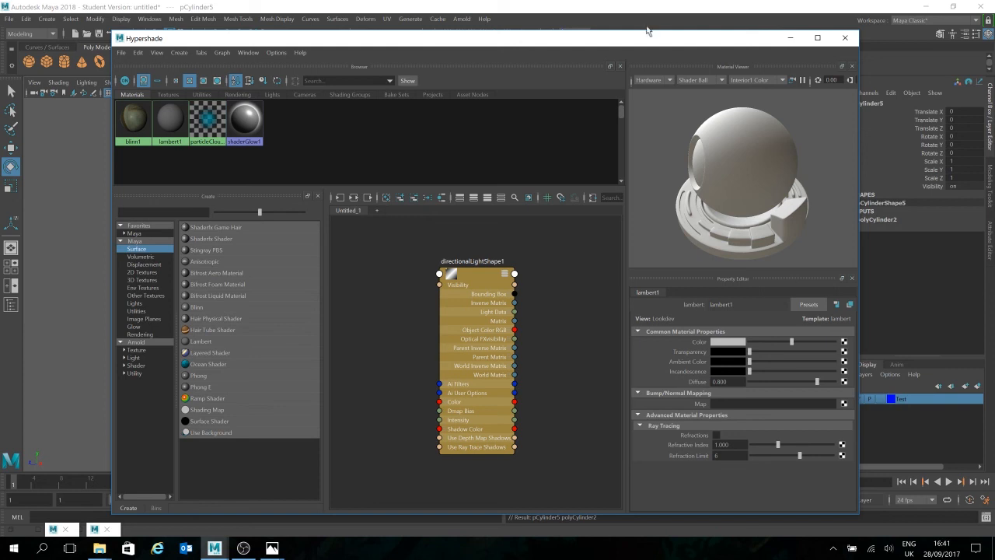
{"action": "left_click", "coordinate": [788, 39]}
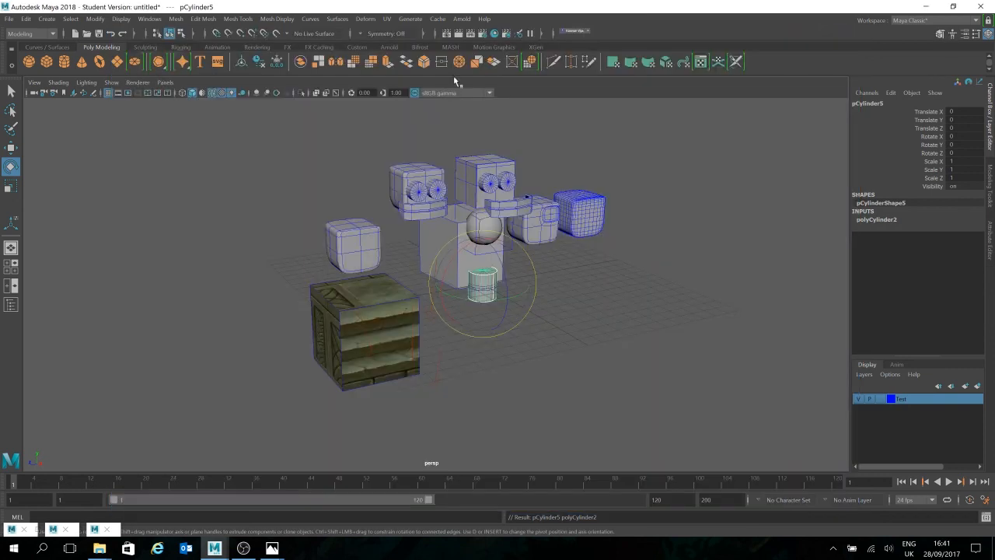
{"action": "left_click", "coordinate": [446, 33]}
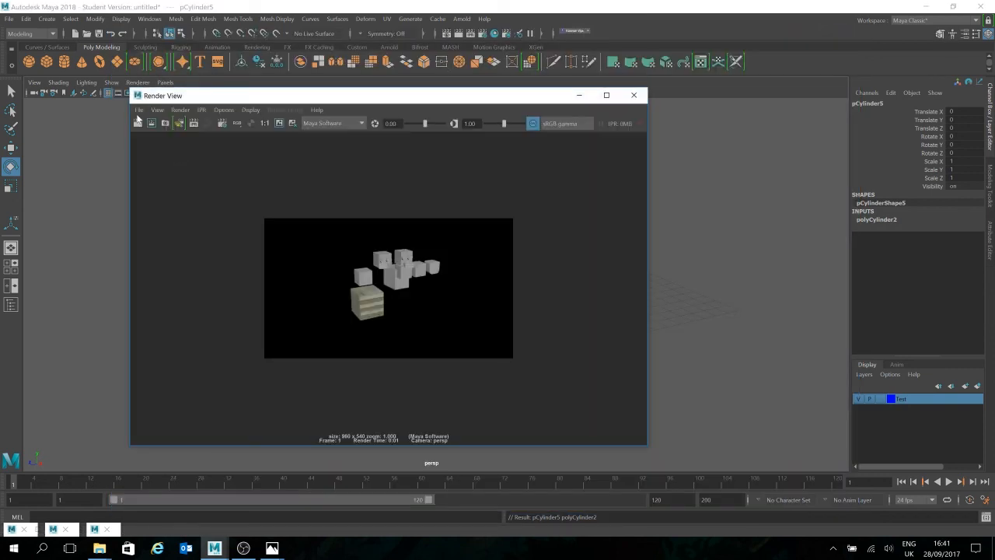
{"action": "left_click", "coordinate": [139, 110]}
{"action": "left_click", "coordinate": [179, 140]}
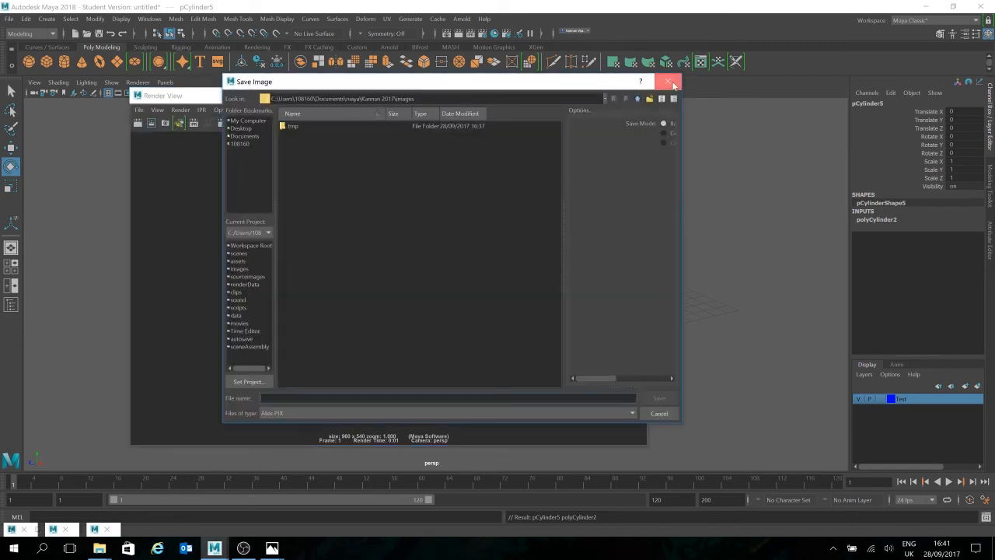
{"action": "left_click", "coordinate": [673, 85]}
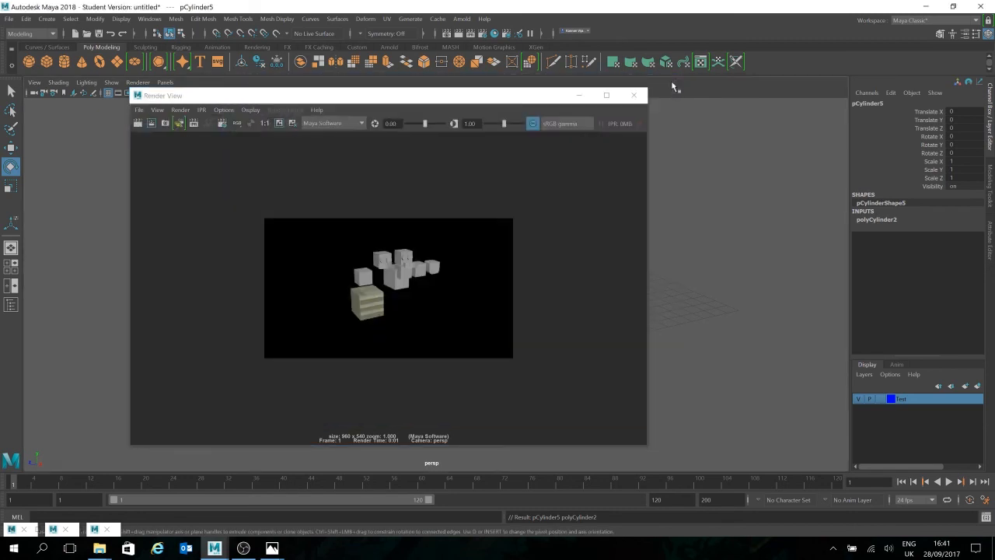
{"action": "left_click", "coordinate": [138, 110]}
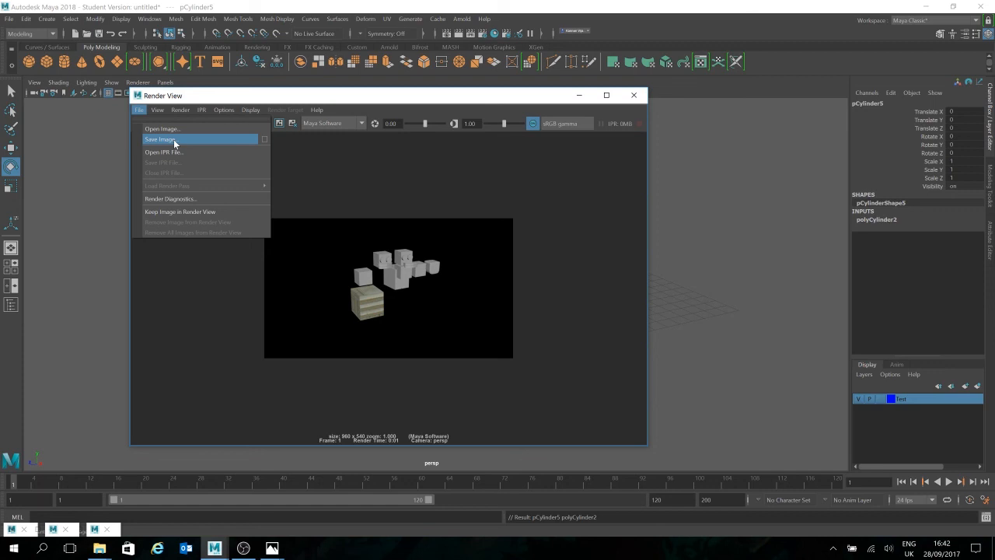
{"action": "left_click", "coordinate": [637, 99]}
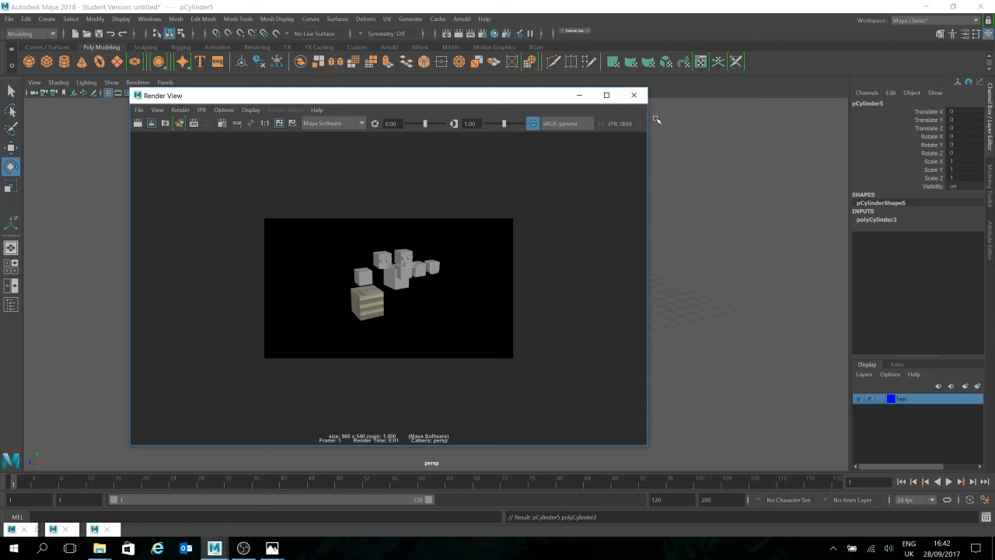
{"action": "left_click", "coordinate": [634, 95]}
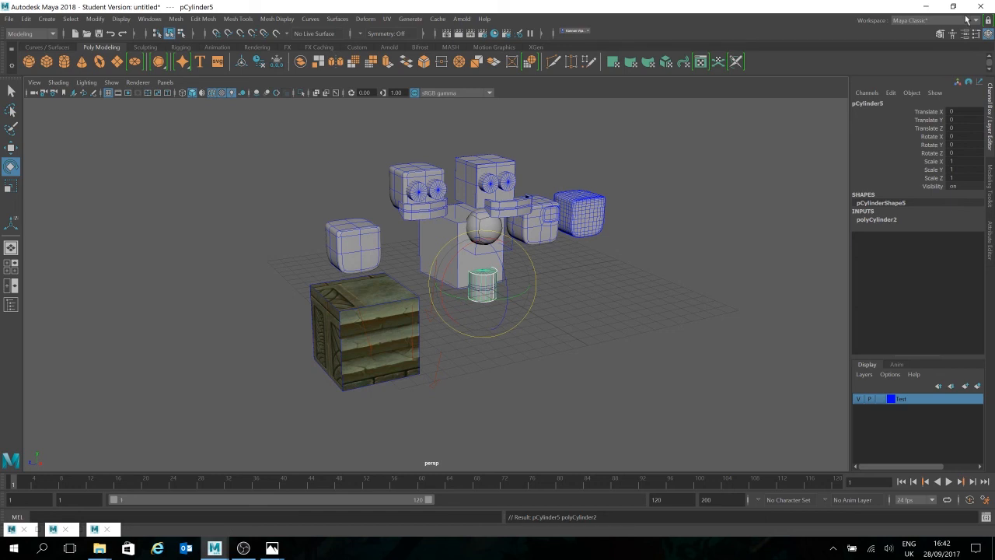
Step: Save the scene as CLASSY in Maya Binary format in the project's scenes folder
{"action": "key", "text": "ctrl+shift+s"}
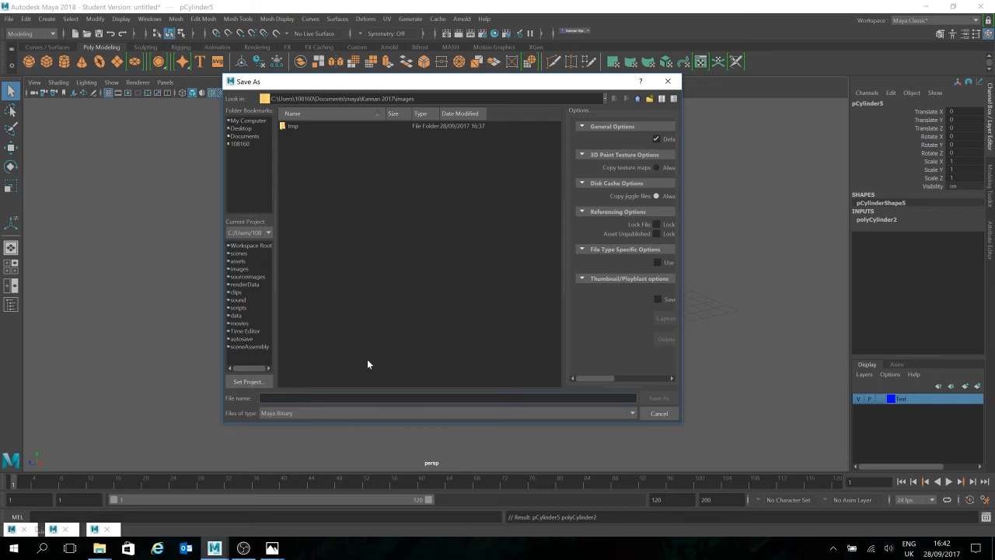
{"action": "left_click", "coordinate": [606, 98]}
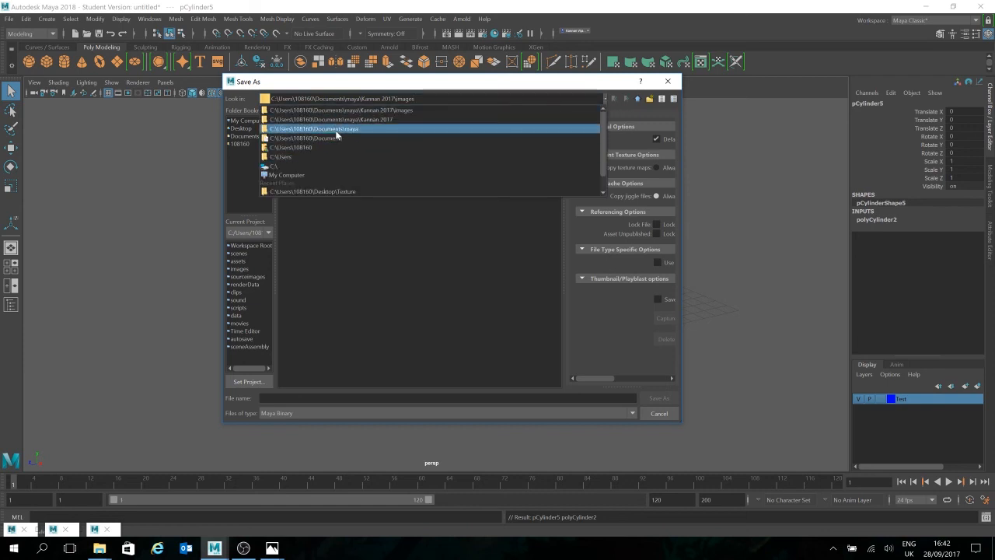
{"action": "left_click", "coordinate": [358, 121]}
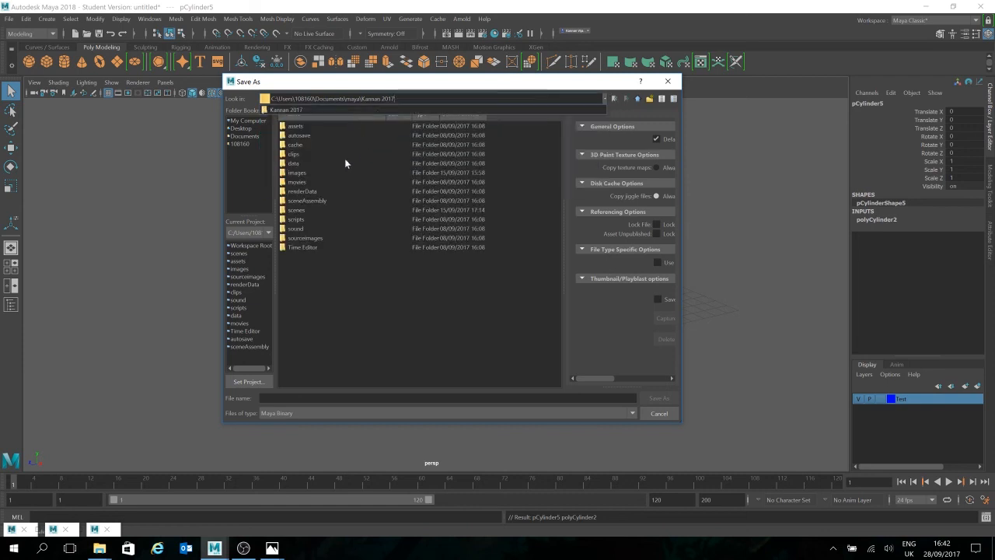
{"action": "double_click", "coordinate": [306, 210]}
{"action": "left_click", "coordinate": [326, 398]}
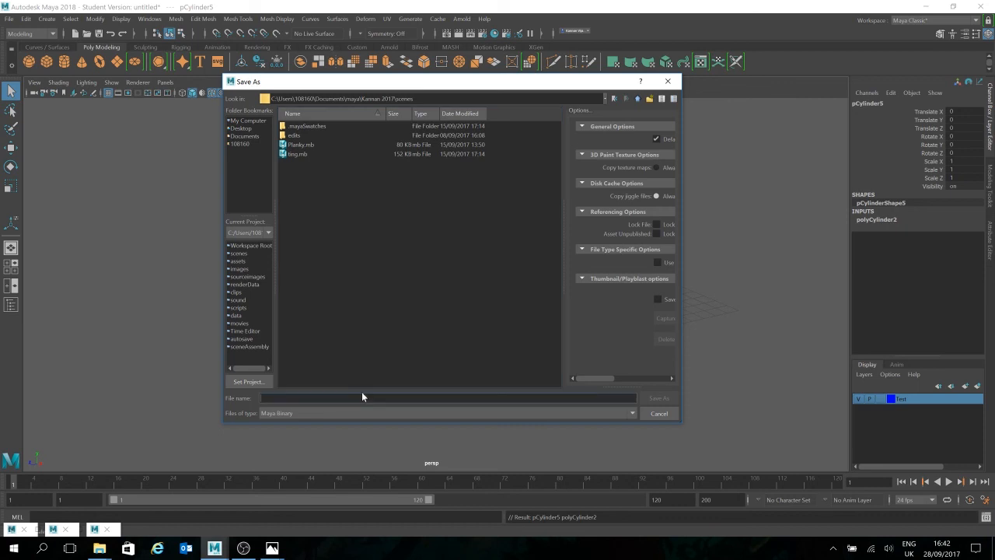
{"action": "type", "text": "CLASSY"}
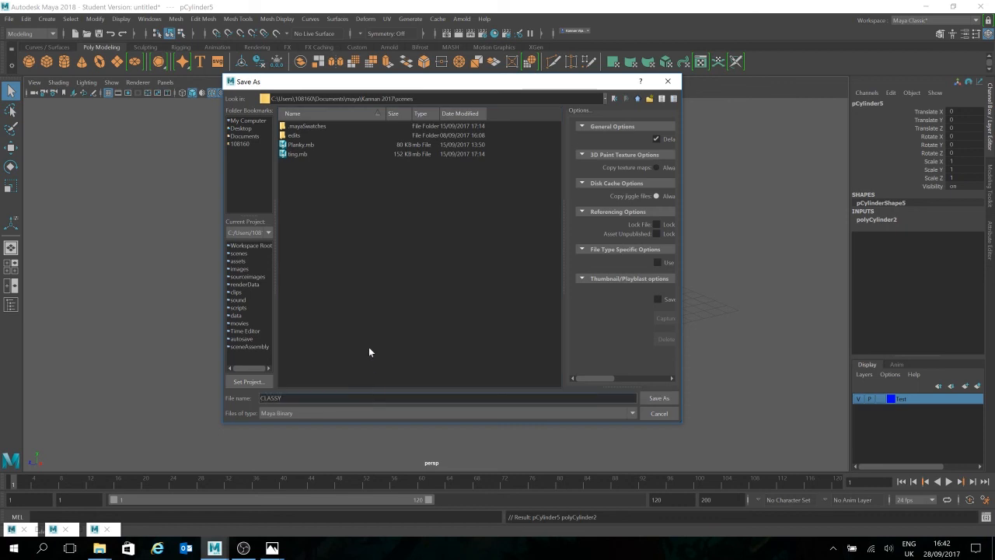
{"action": "key", "text": "Return"}
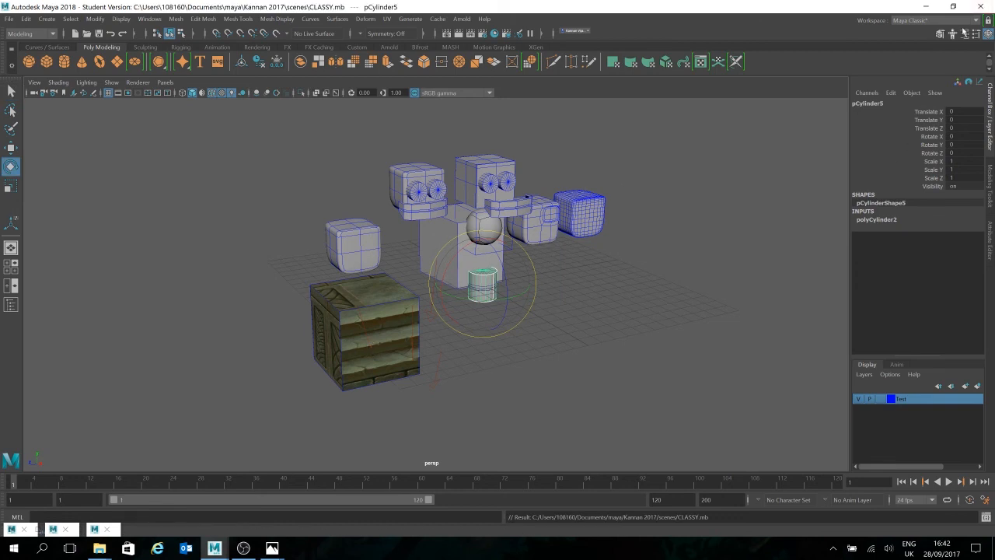
{"action": "left_click", "coordinate": [986, 7]}
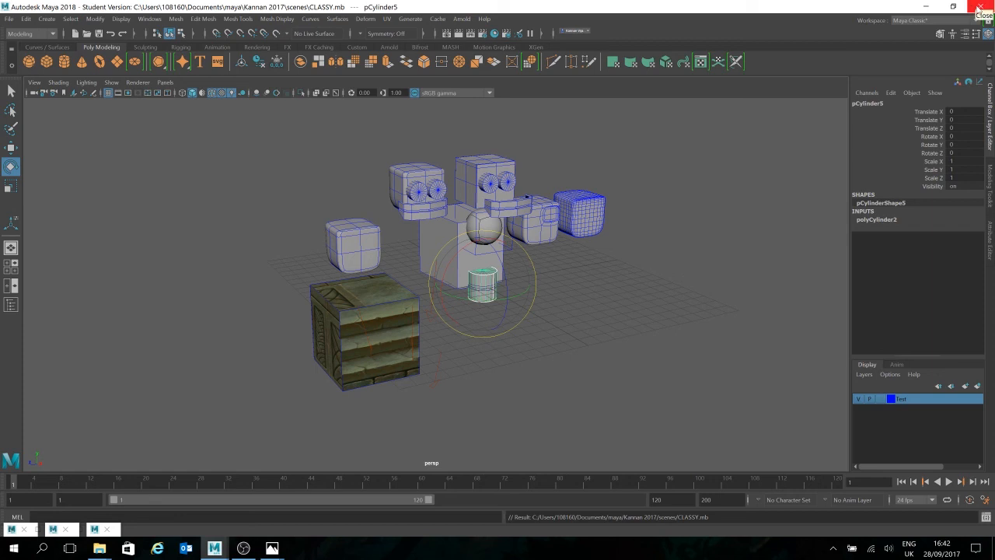
{"action": "left_click", "coordinate": [981, 7]}
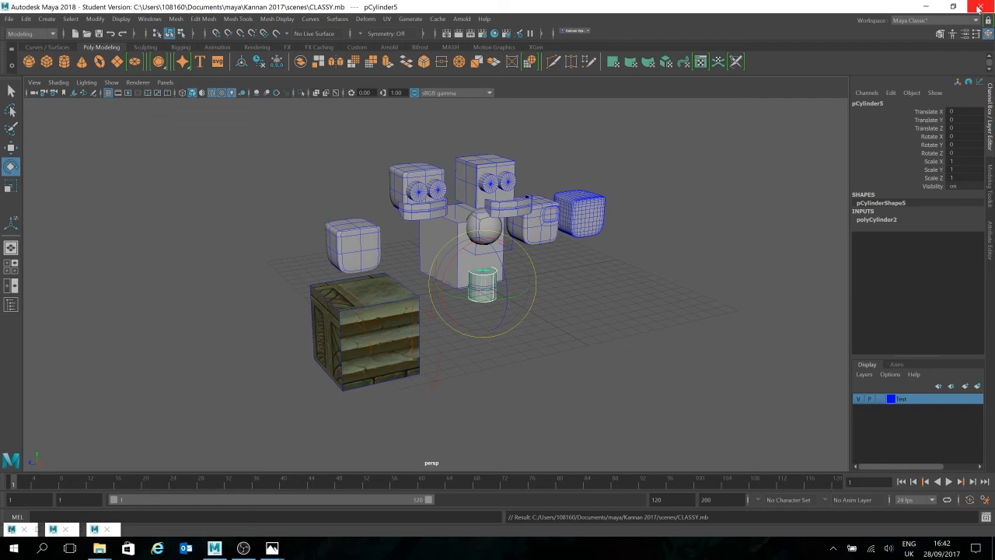